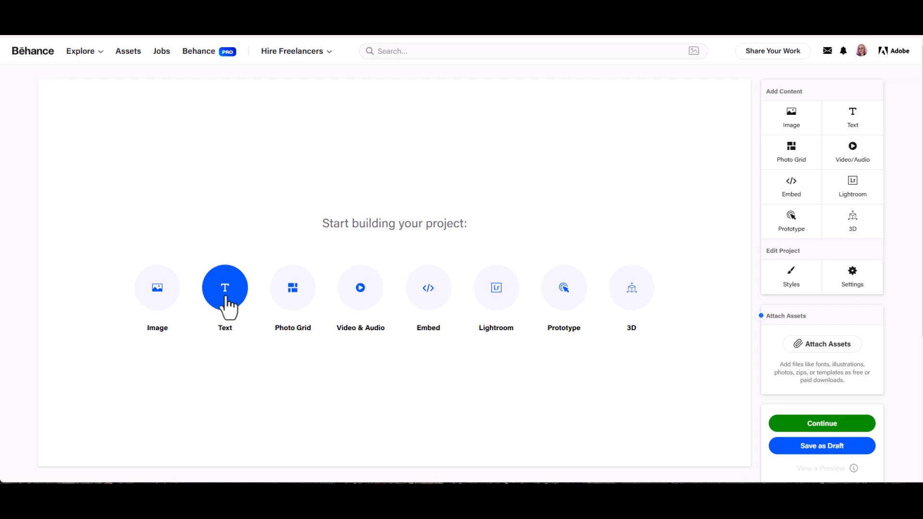
pyautogui.click(226, 301)
pyautogui.scroll(-1, 317, 305)
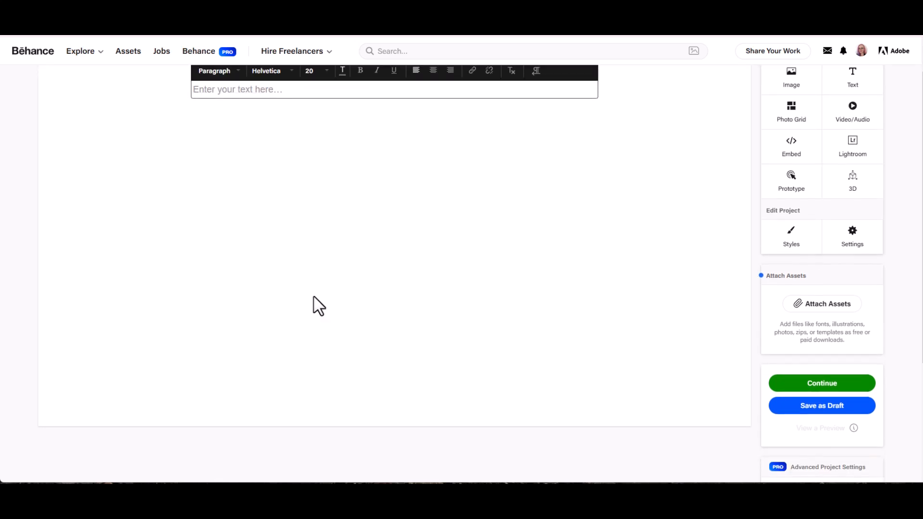
pyautogui.scroll(-3, 395, 240)
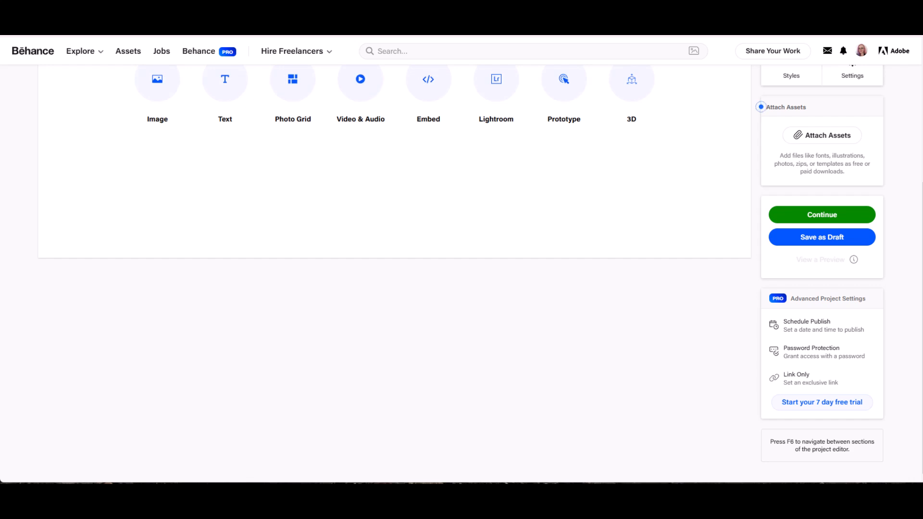
pyautogui.scroll(4, 255, 111)
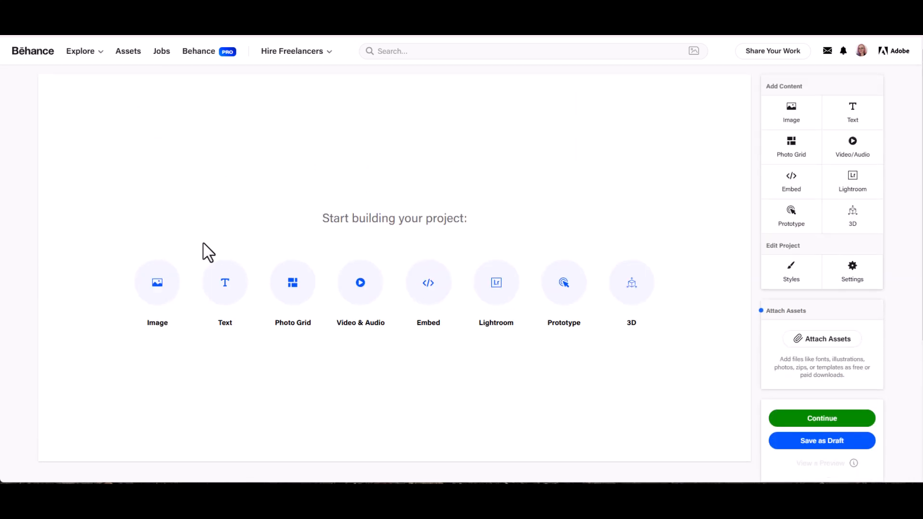
# Start the project with a text block reading "Artist Website" in the Header style.
pyautogui.click(227, 286)
pyautogui.scroll(-1, 257, 73)
pyautogui.scroll(2, 243, 124)
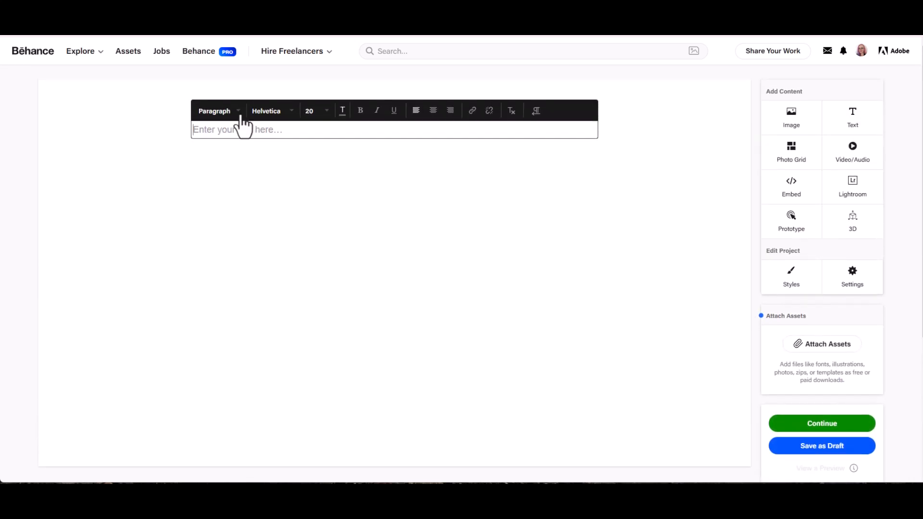
pyautogui.write('Artist Website')
pyautogui.click(239, 112)
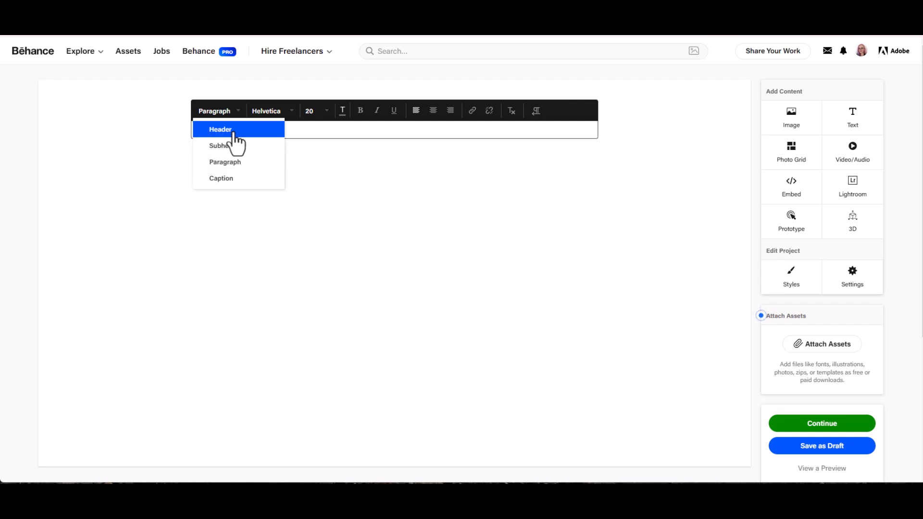
pyautogui.click(233, 130)
pyautogui.moveTo(518, 172)
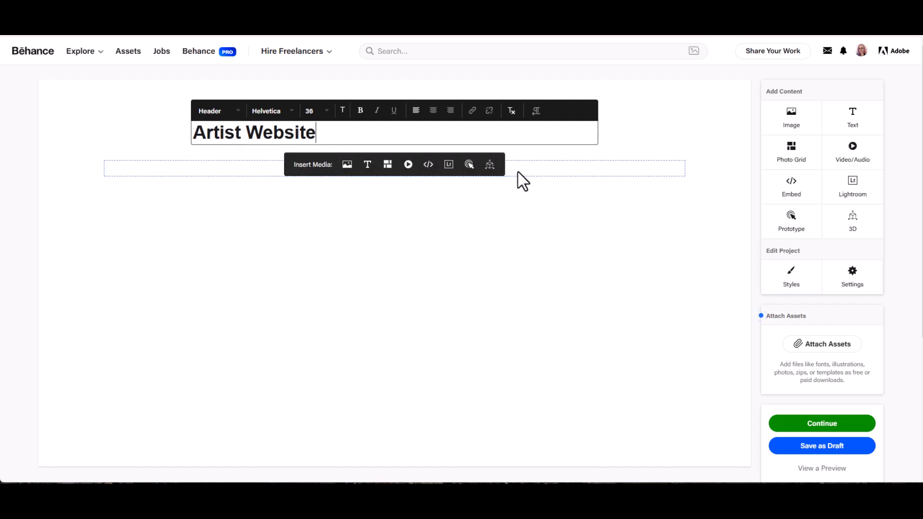
# Enter below the heading: "This website was created to showcase an artist's work and promote upcoming exhibitions. It was created in Squarespace with a bespoke design.".
pyautogui.click(241, 117)
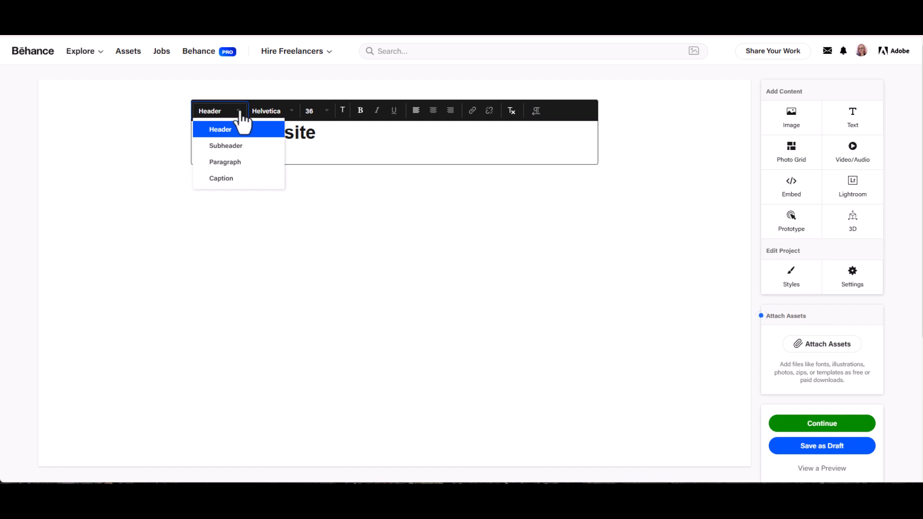
pyautogui.click(323, 128)
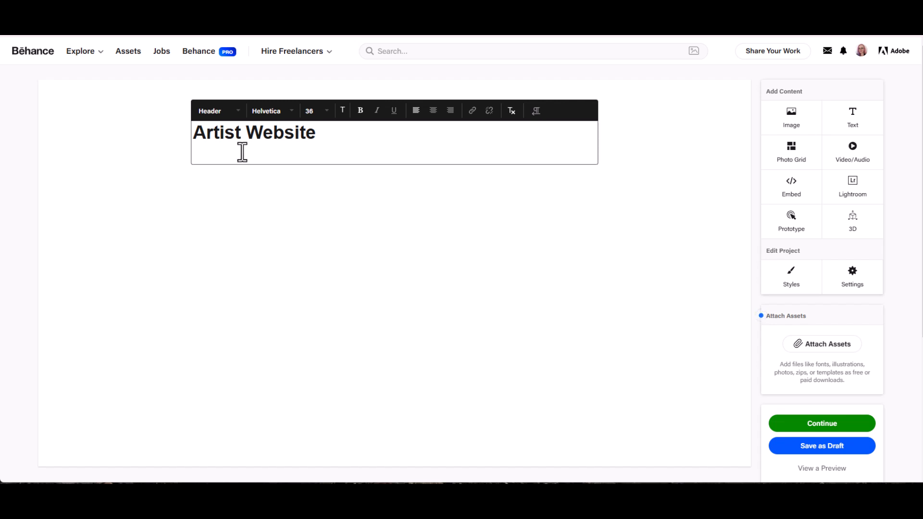
pyautogui.write("This website was created to showcase an artist's work and promote upcoming exhibitions. It was created in Squarespace with a bespoke design.")
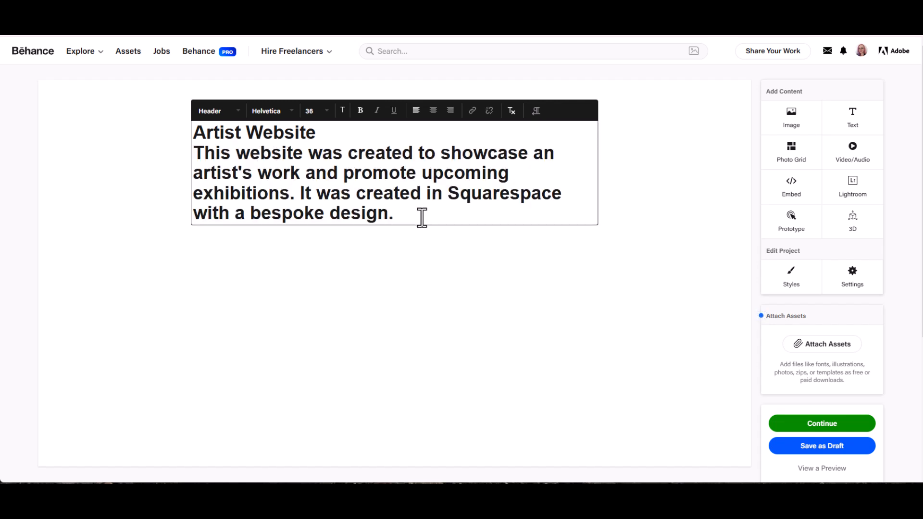
# Apply the Paragraph style to the description below the "Artist Website" heading.
pyautogui.moveTo(420, 214); pyautogui.dragTo(161, 165)
pyautogui.click(231, 115)
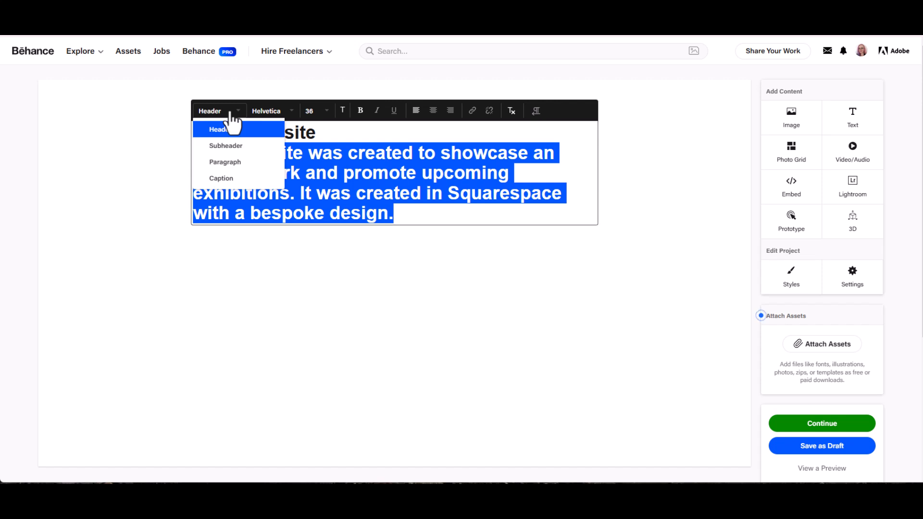
pyautogui.click(229, 164)
pyautogui.click(490, 166)
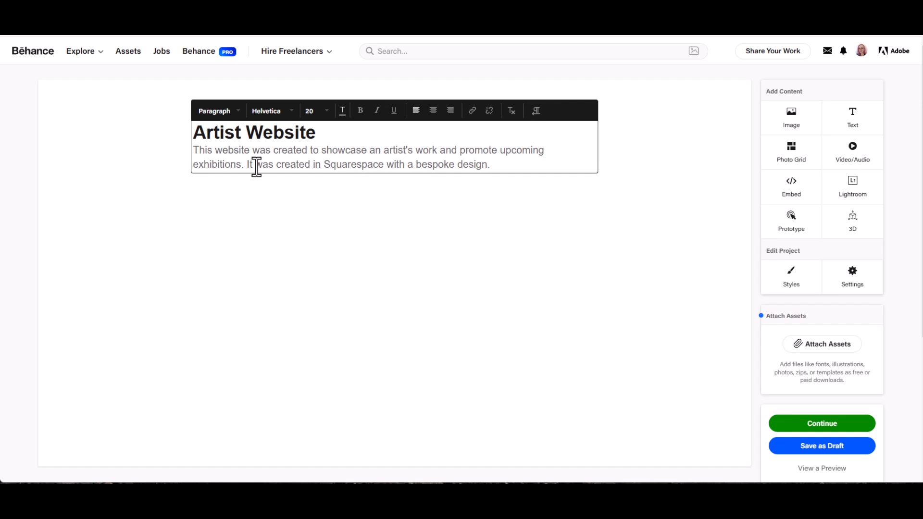
# Insert the image "Exhibition In Parallel 2022" from the Artist website folder below the introductory text.
pyautogui.moveTo(255, 206)
pyautogui.moveTo(304, 194)
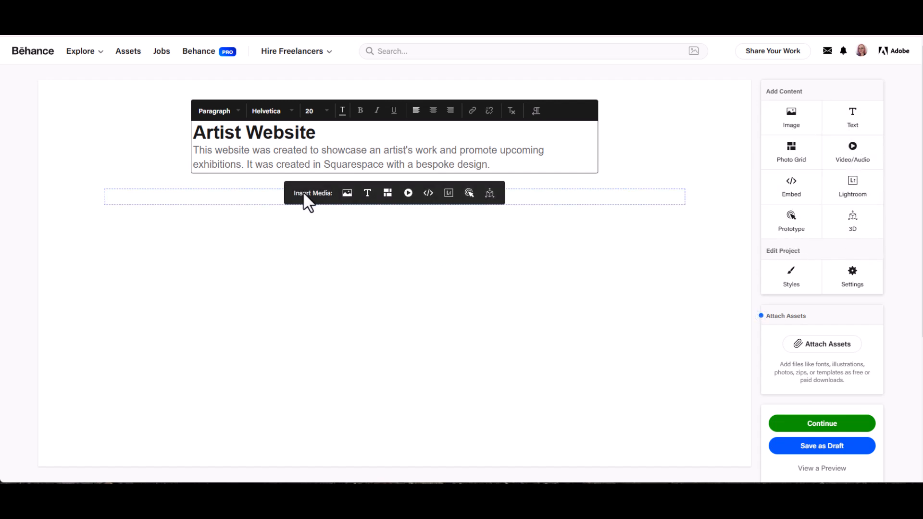
pyautogui.click(347, 193)
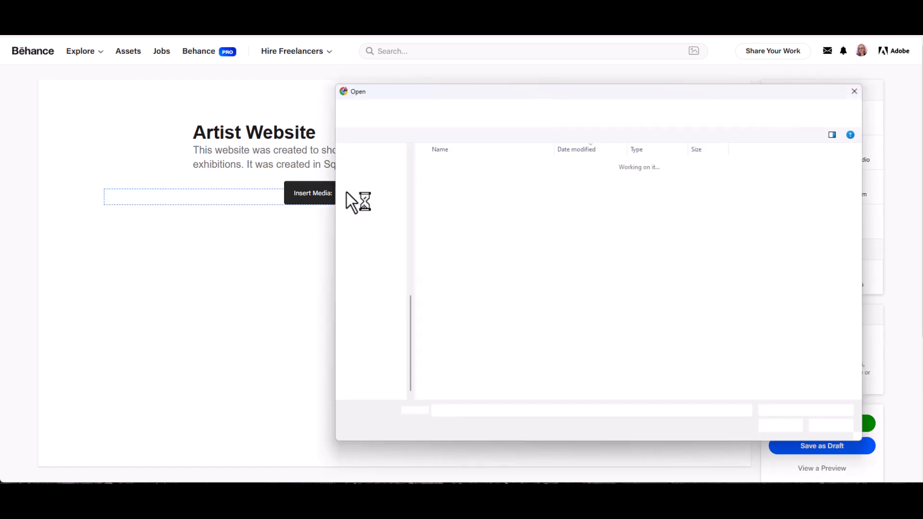
pyautogui.click(451, 182)
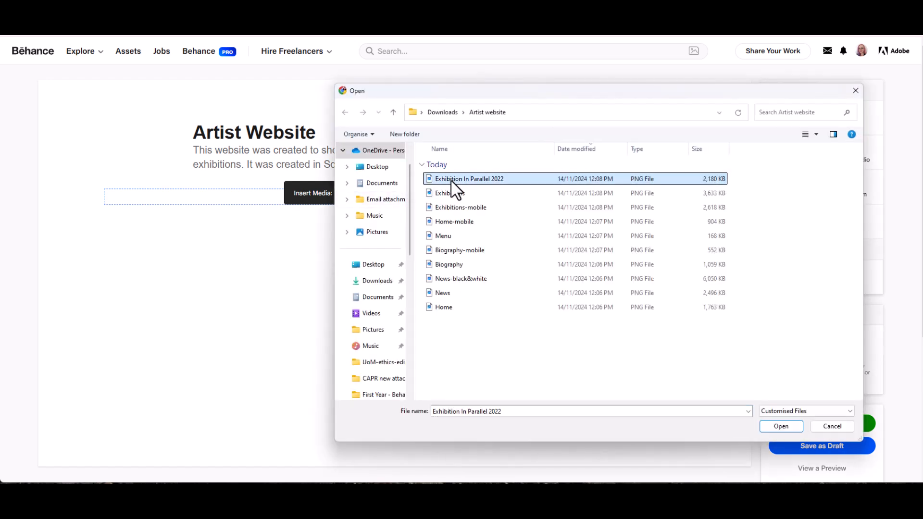
pyautogui.click(780, 426)
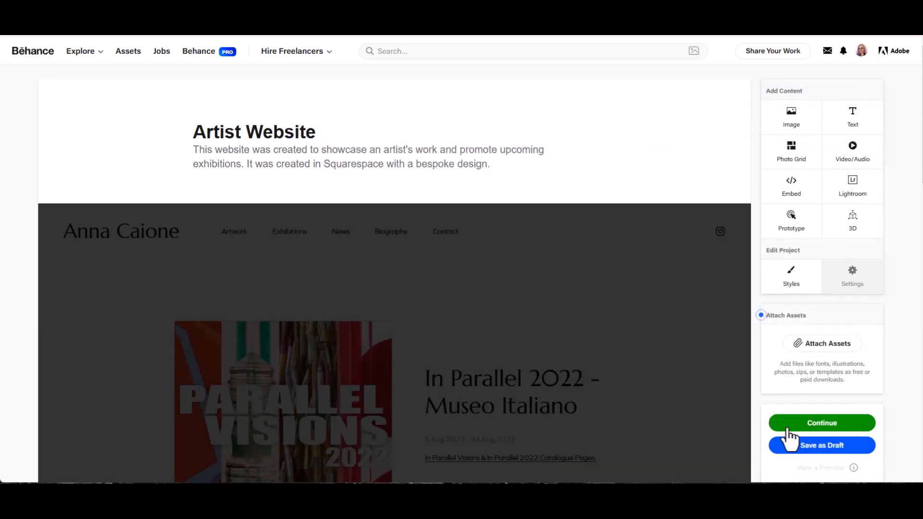
pyautogui.scroll(-15, 565, 345)
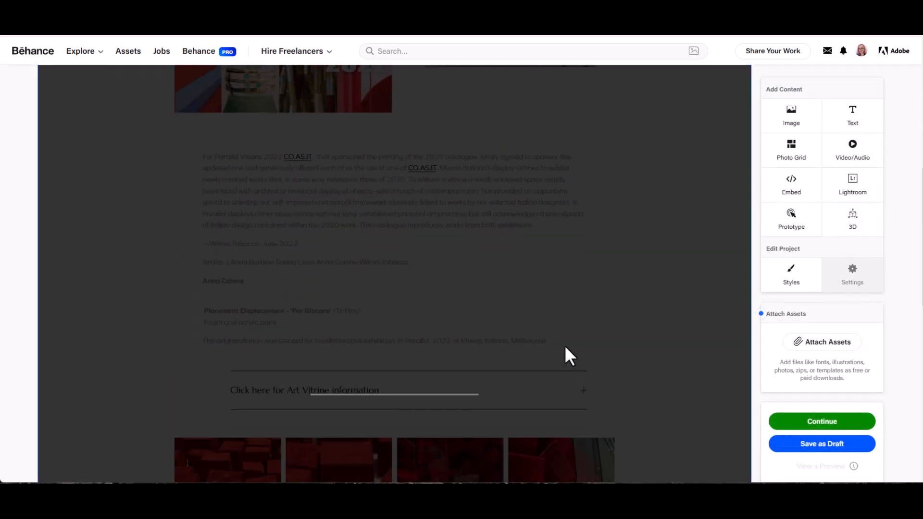
pyautogui.scroll(15, 569, 353)
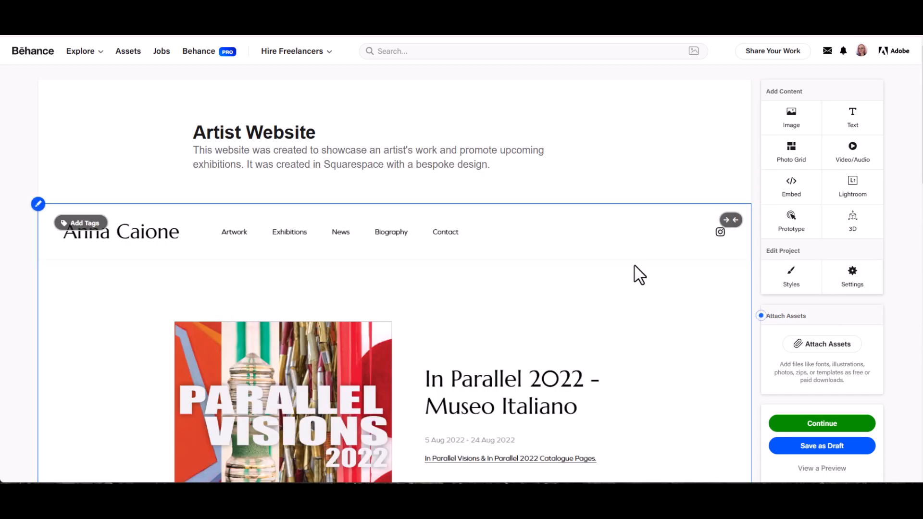
# Shrink the exhibition screenshot from full width so it has margins on both sides, and check the image down its length.
pyautogui.click(730, 221)
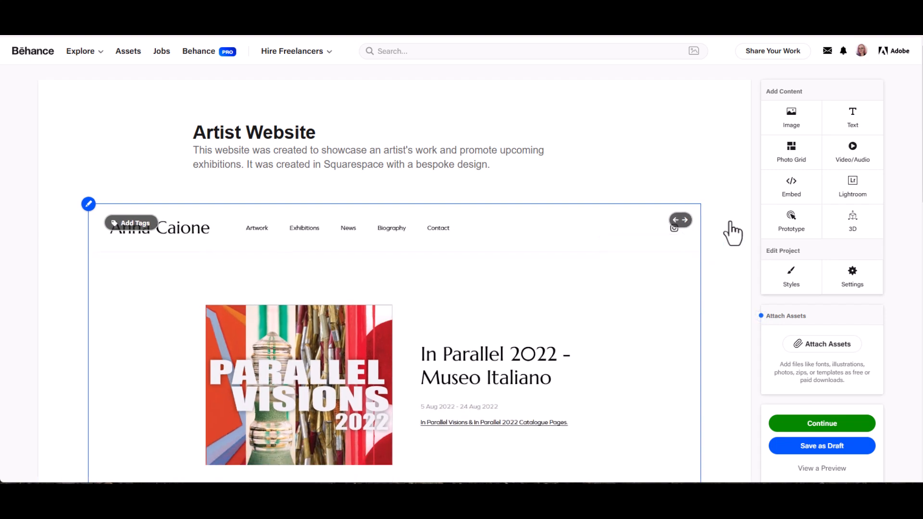
pyautogui.scroll(-15, 655, 317)
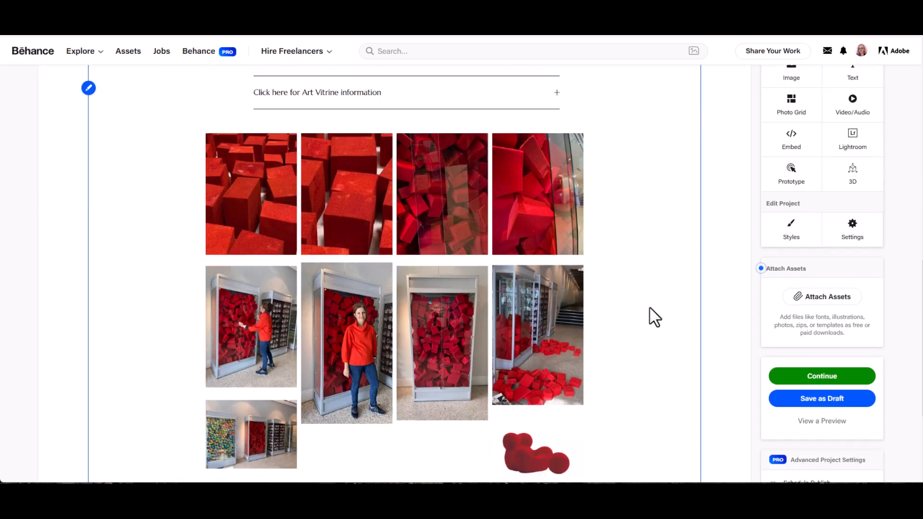
pyautogui.scroll(5, 654, 317)
pyautogui.scroll(10, 654, 317)
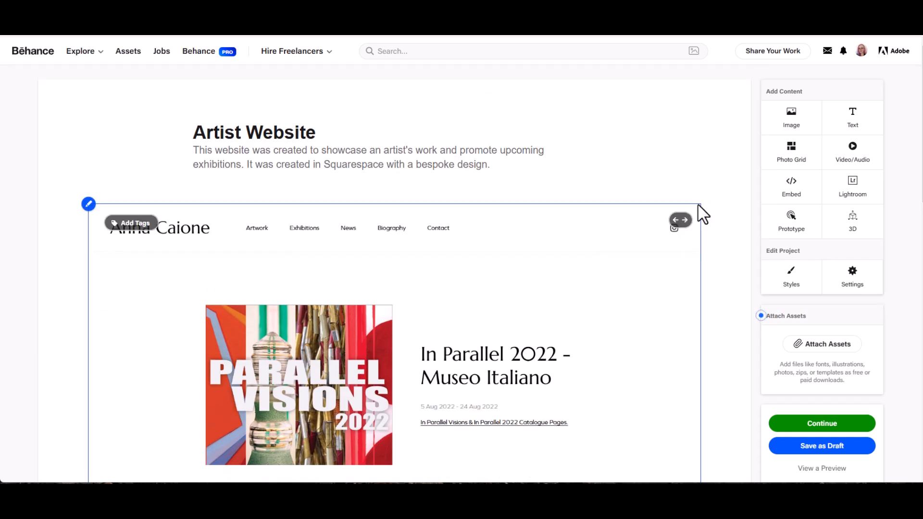
# Add the caption "The 2022 exhibition." to the exhibition image.
pyautogui.click(89, 207)
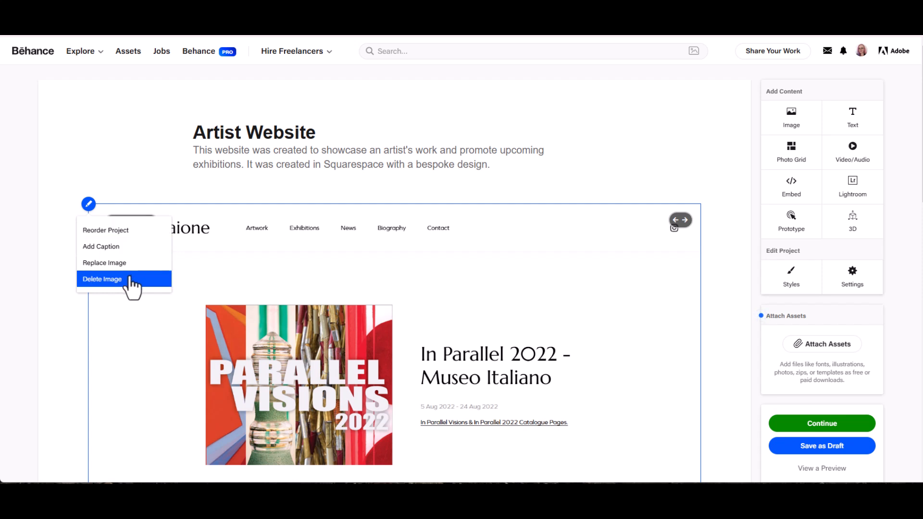
pyautogui.click(586, 284)
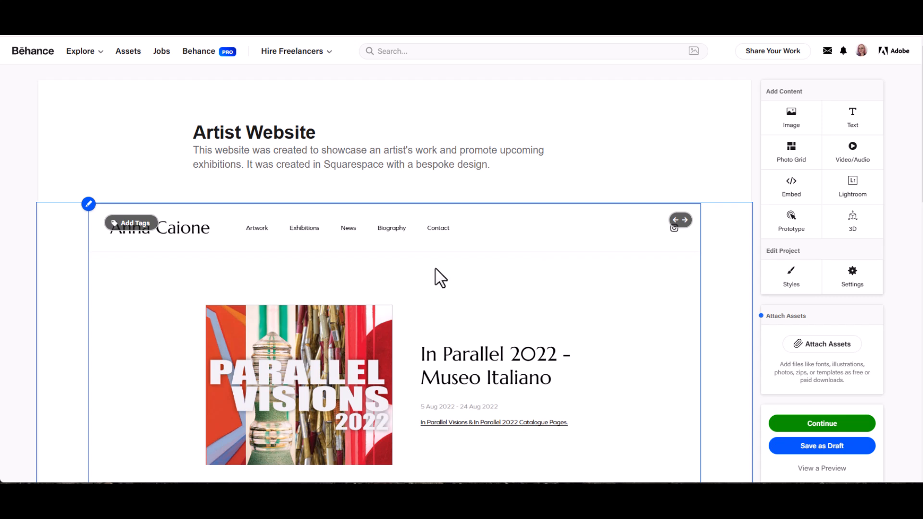
pyautogui.click(88, 208)
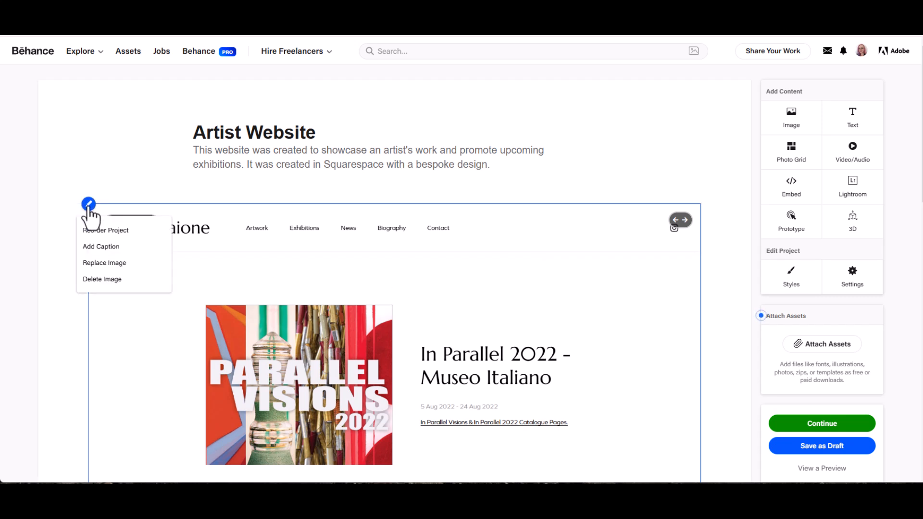
pyautogui.click(112, 246)
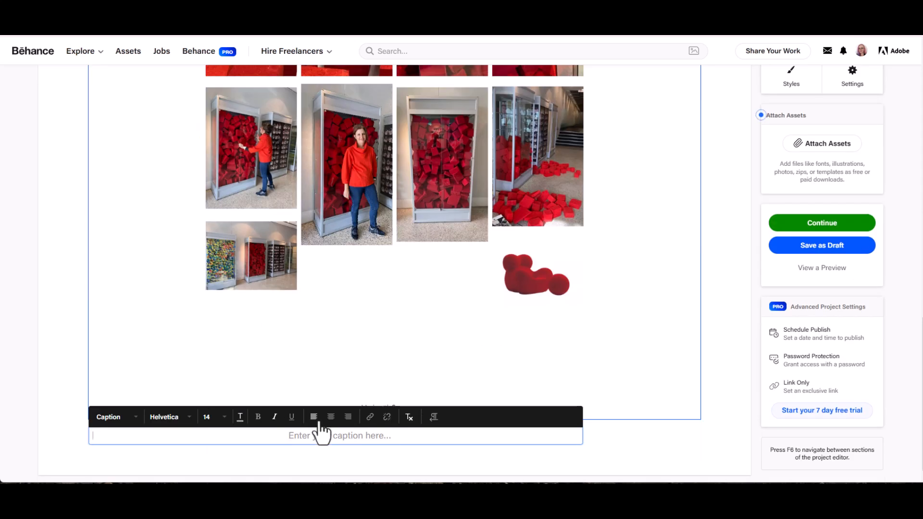
pyautogui.write('The 2022 exhib')
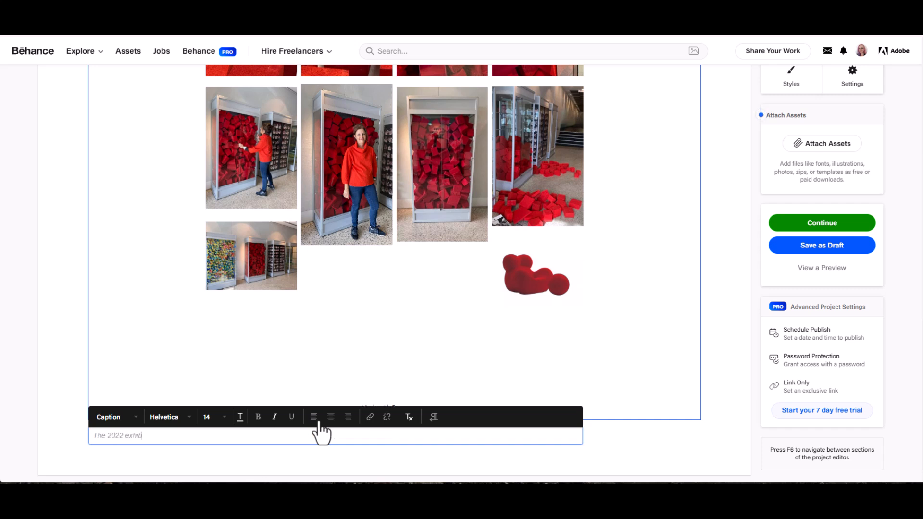
pyautogui.write('ition.')
pyautogui.click(239, 387)
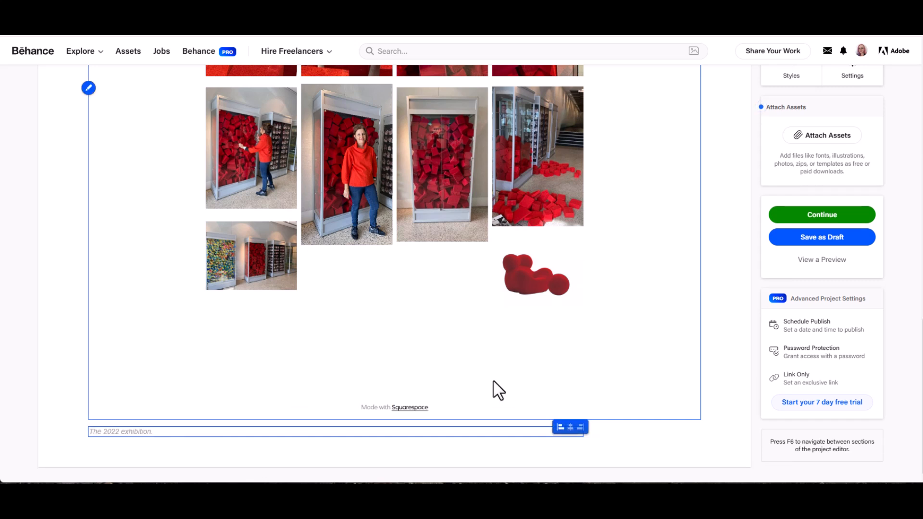
pyautogui.moveTo(174, 464)
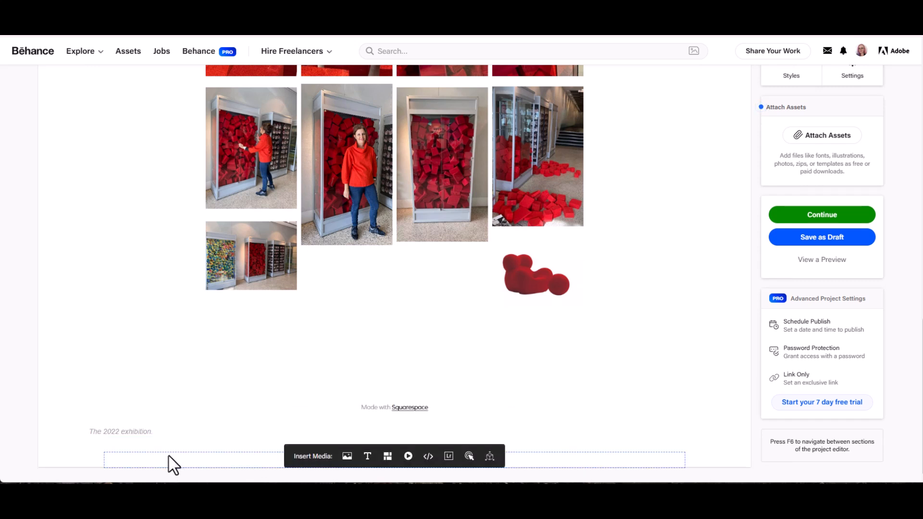
pyautogui.click(367, 457)
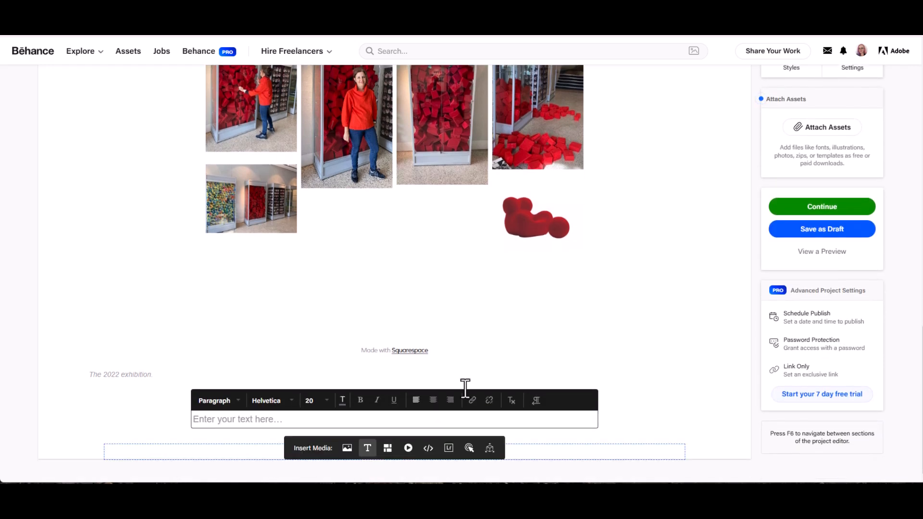
pyautogui.press('Escape')
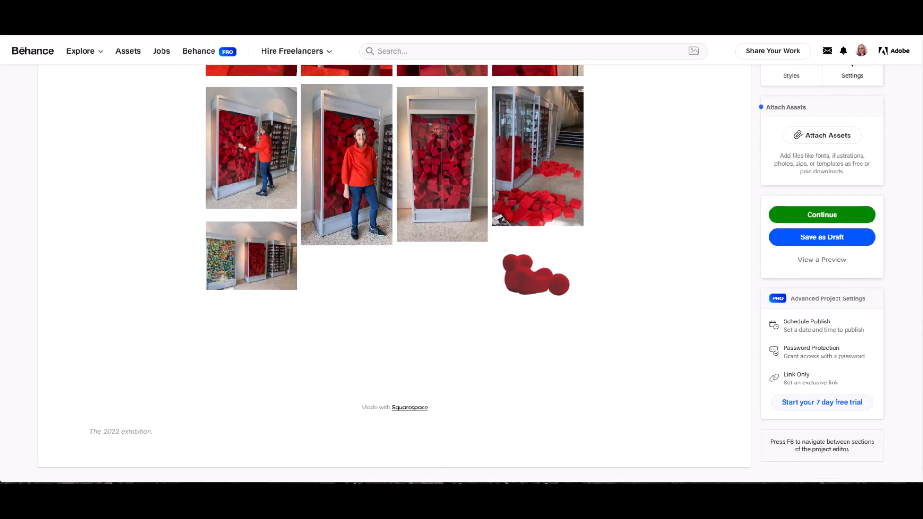
# Insert a text block reading "Challenges" below the image caption and apply the Subheader style.
pyautogui.moveTo(303, 452)
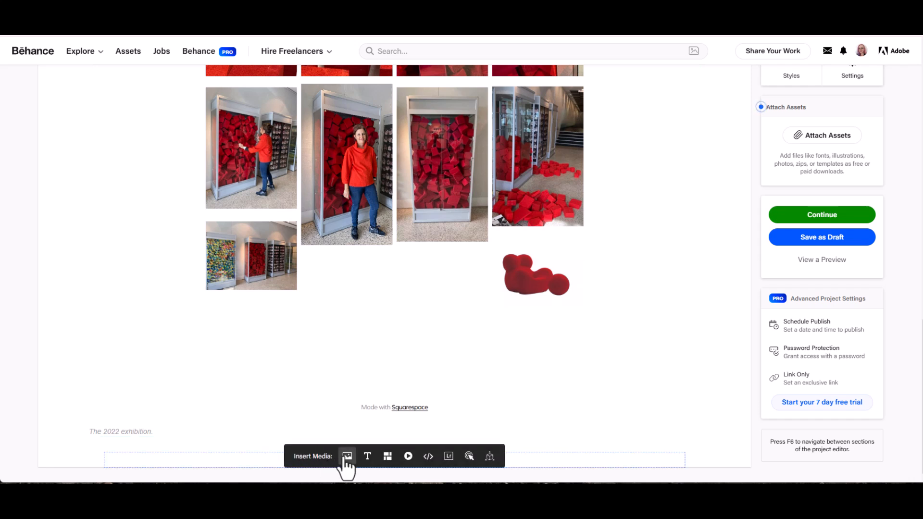
pyautogui.click(367, 457)
pyautogui.write('Challenge')
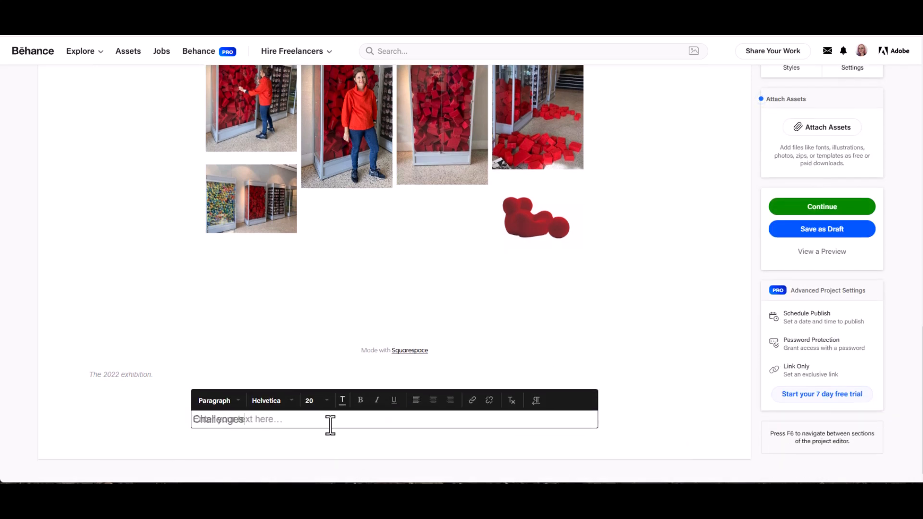
pyautogui.write('s')
pyautogui.click(239, 408)
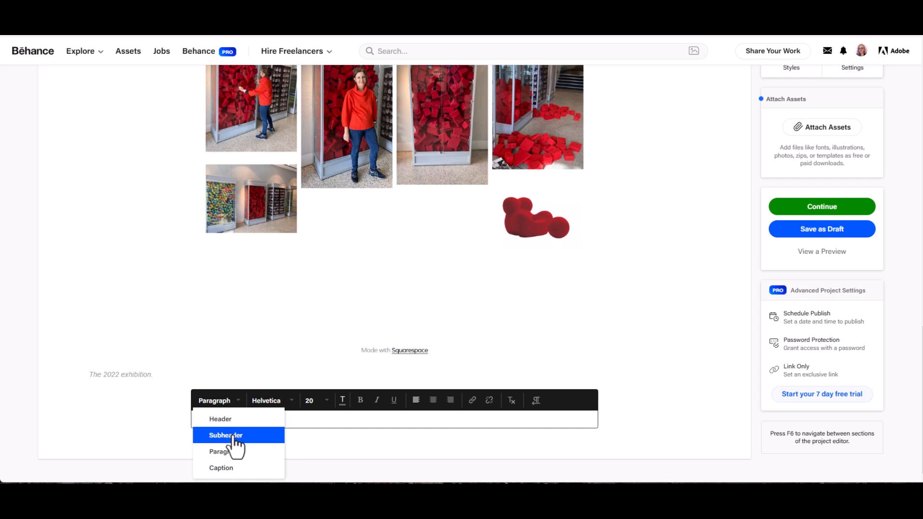
pyautogui.click(232, 435)
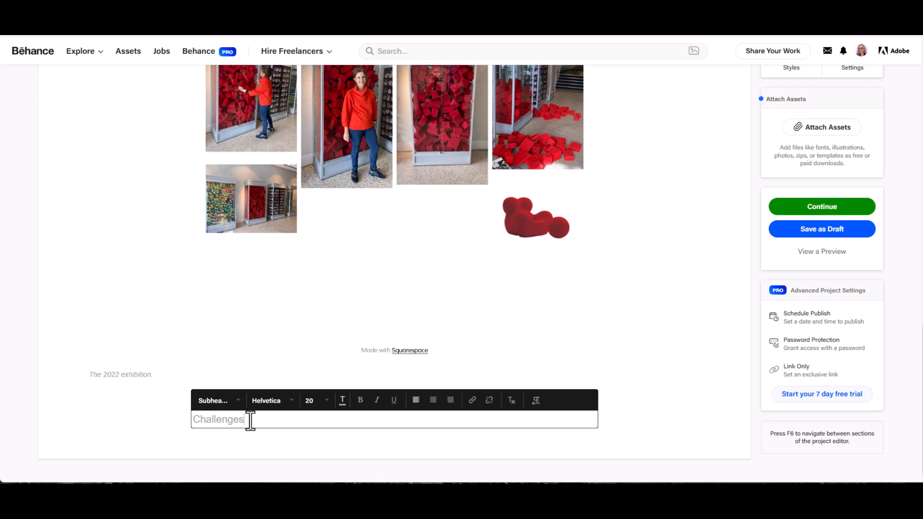
# Set the font size of the "Challenges" subheading to 22.
pyautogui.click(326, 403)
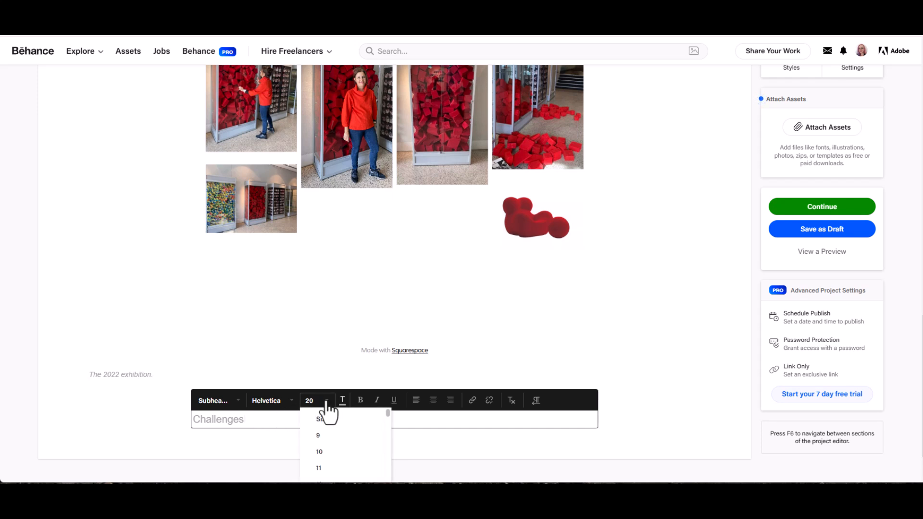
pyautogui.scroll(-4, 337, 445)
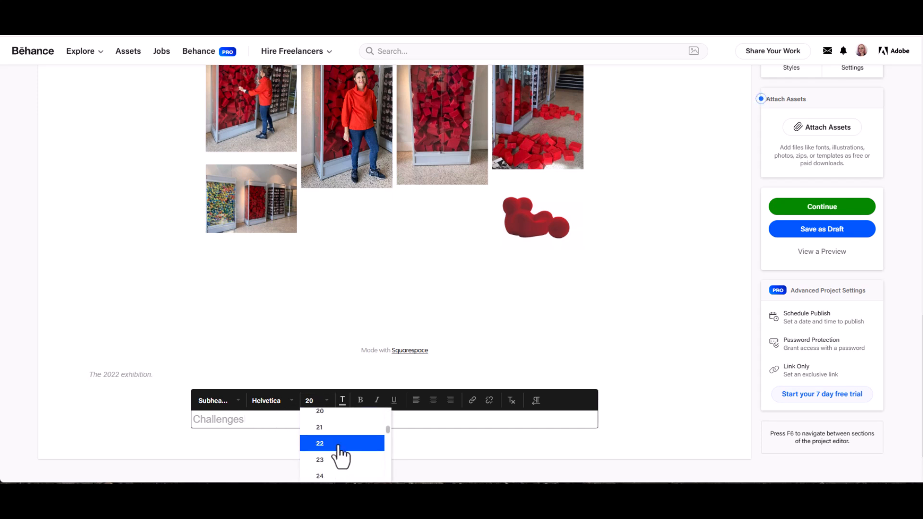
pyautogui.click(339, 446)
pyautogui.moveTo(255, 420); pyautogui.dragTo(160, 427)
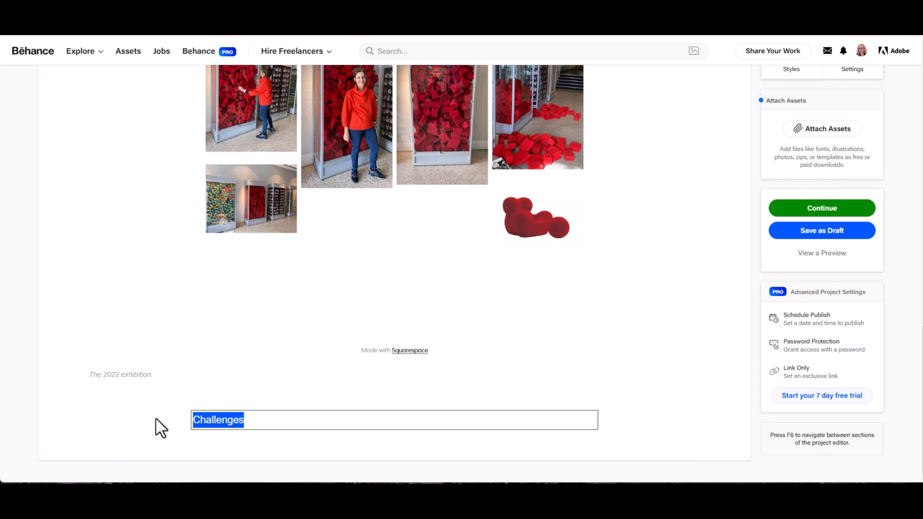
pyautogui.click(325, 401)
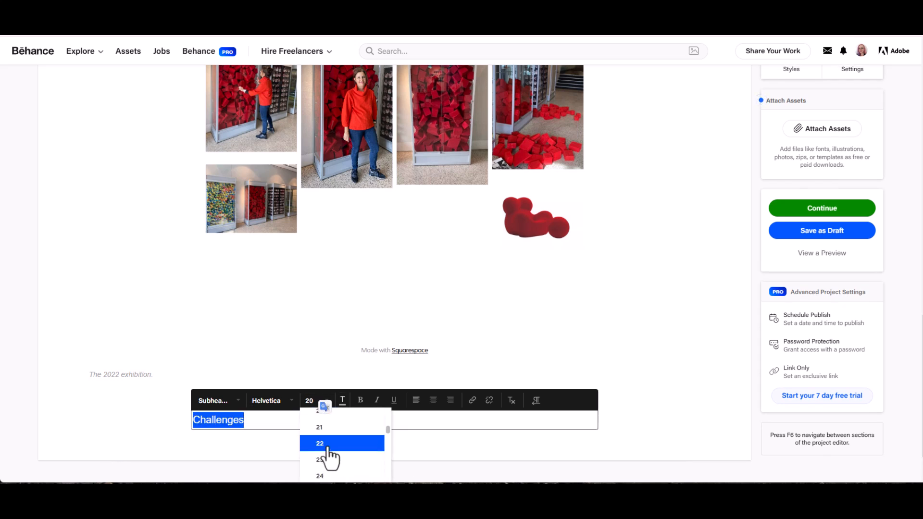
pyautogui.click(322, 441)
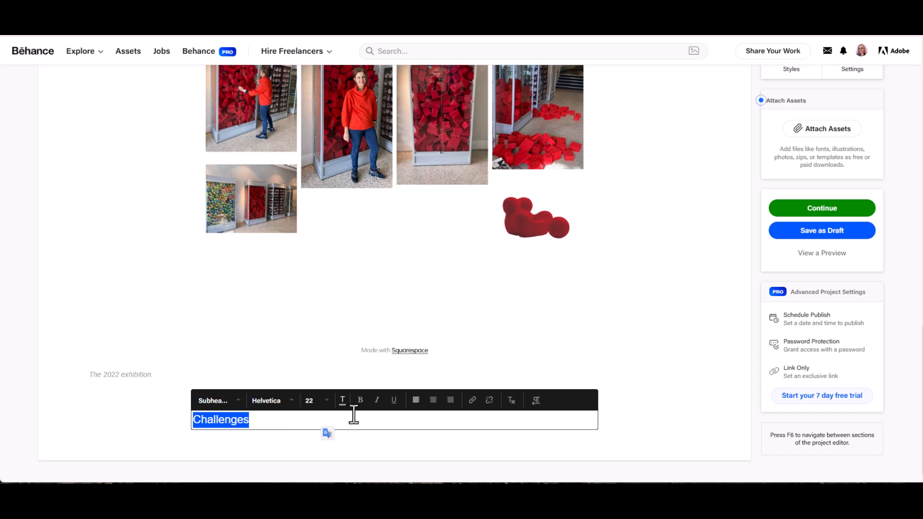
# Change the text colour of the "Challenges" subheading to the pinkish red F51F4C.
pyautogui.click(341, 400)
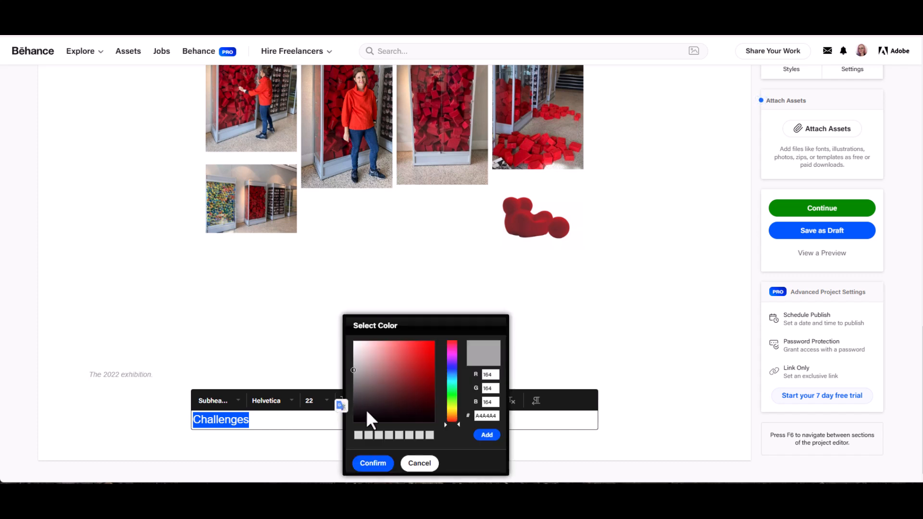
pyautogui.click(451, 343)
pyautogui.click(425, 345)
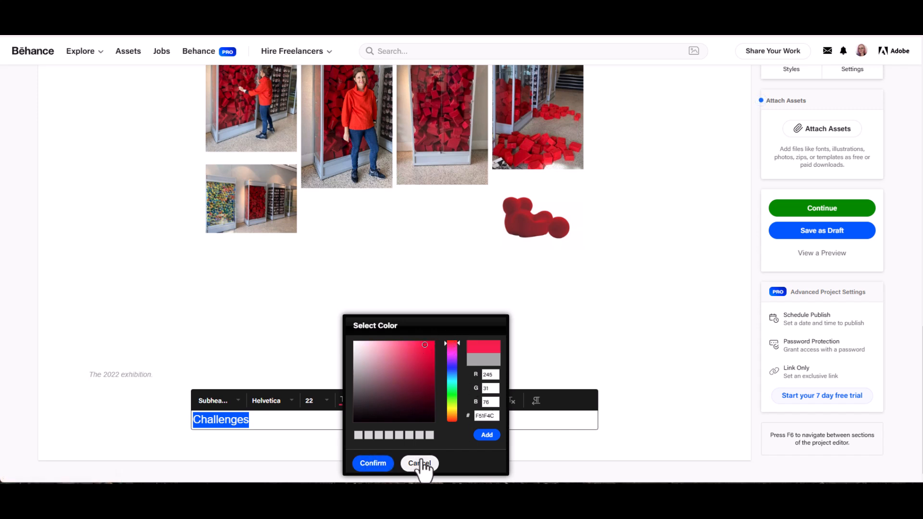
pyautogui.click(374, 462)
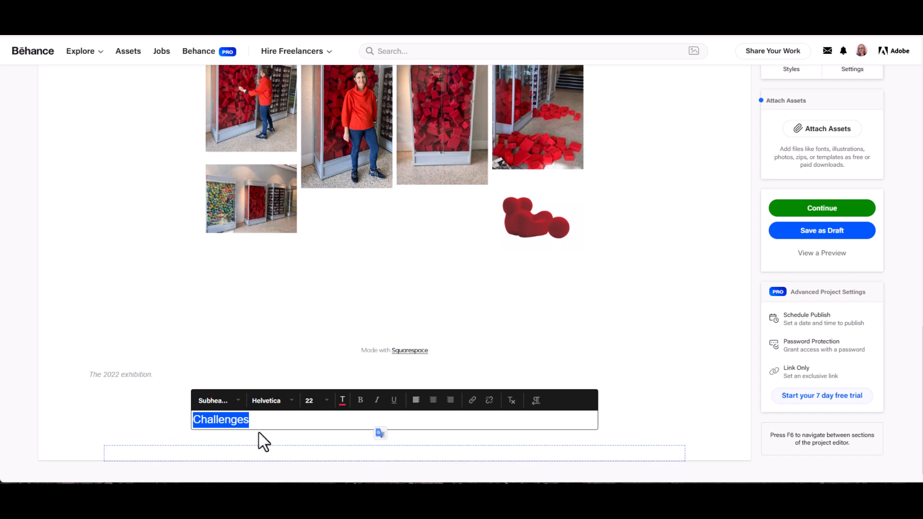
# Start a new line under the "Challenges" subheading in the Paragraph style with text colour 666666.
pyautogui.click(273, 423)
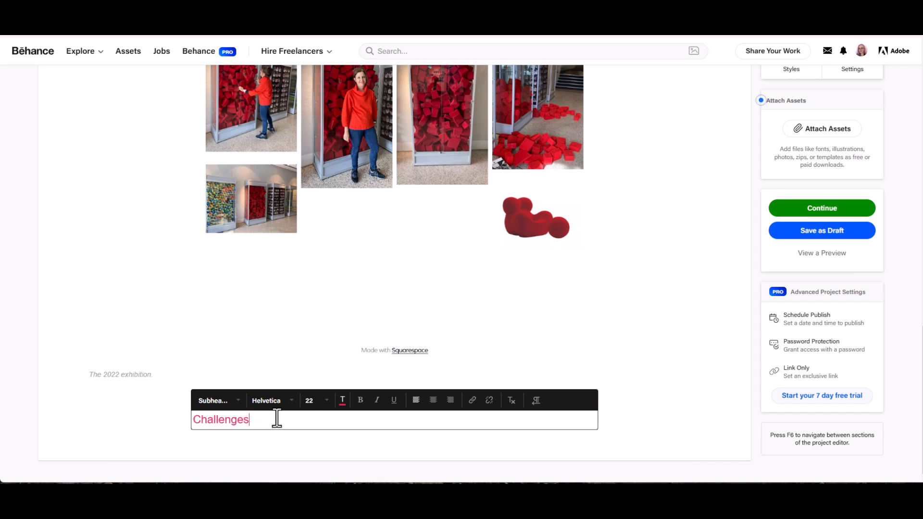
pyautogui.press('Return')
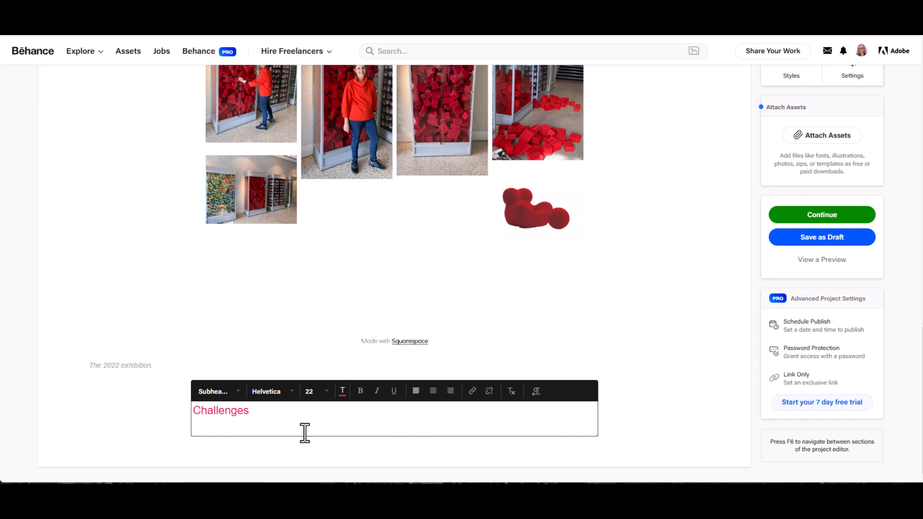
pyautogui.click(238, 394)
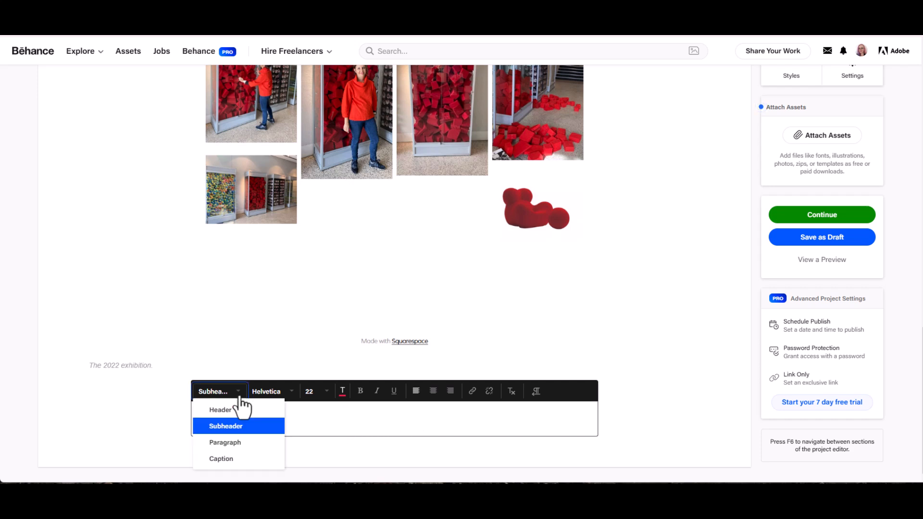
pyautogui.click(243, 443)
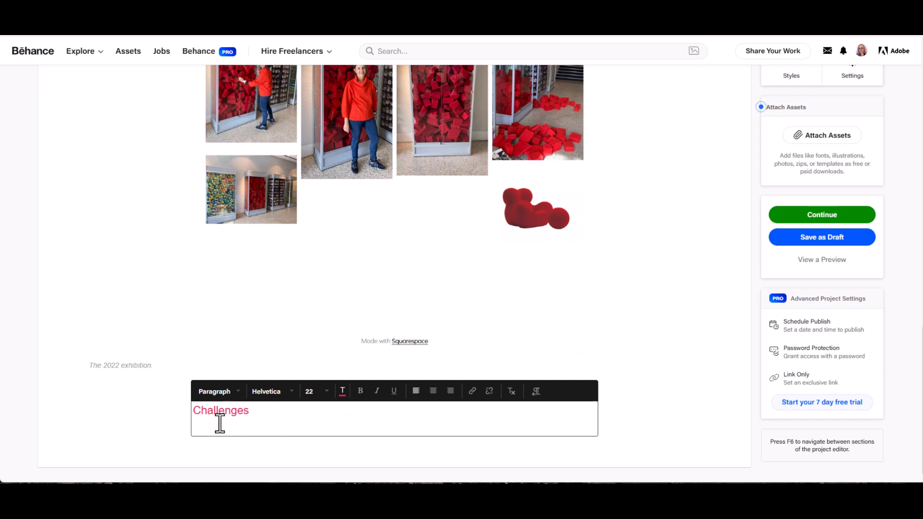
pyautogui.click(342, 391)
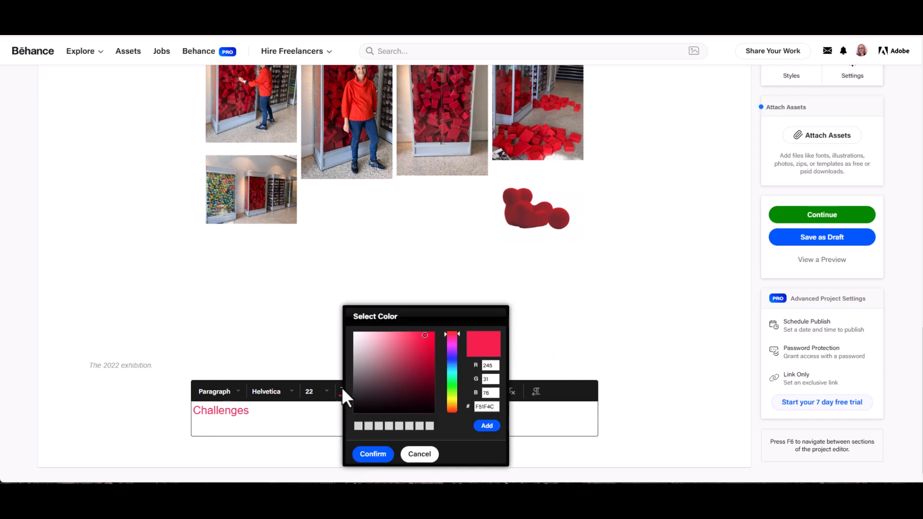
pyautogui.doubleClick(496, 408)
pyautogui.write('666666')
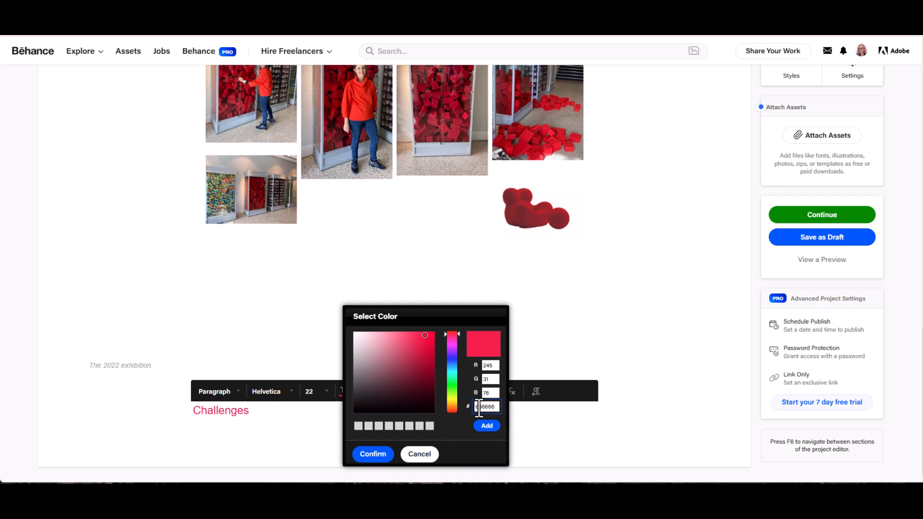
pyautogui.click(376, 455)
# Enter the Challenges paragraph about the artist easily updating artwork, exhibitions and news items, and the website showing all previous work as an archive.
pyautogui.write('The website had to be easy for the artist to update themselves so that new artwork, exhibitions and news items could be added when needed. The website needed to show all previous work, exhibitions and news items to act as an archive of work.')
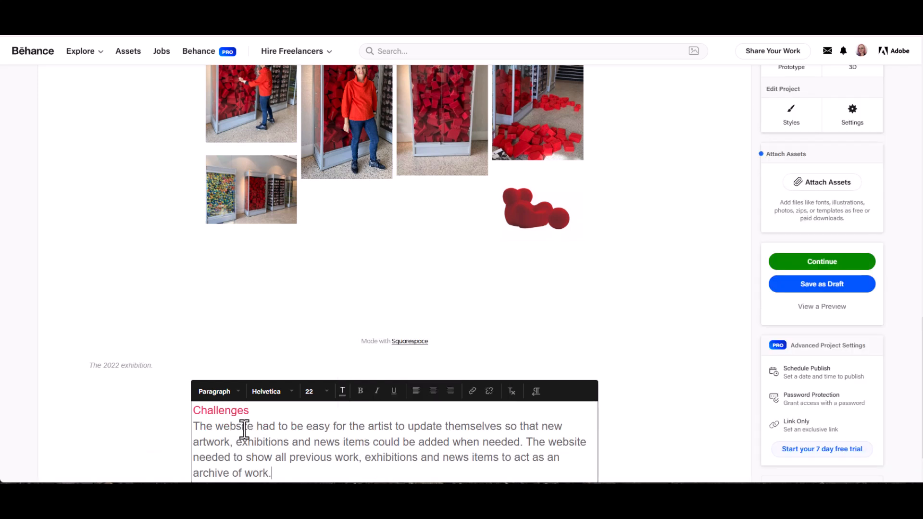
pyautogui.scroll(-1, 350, 412)
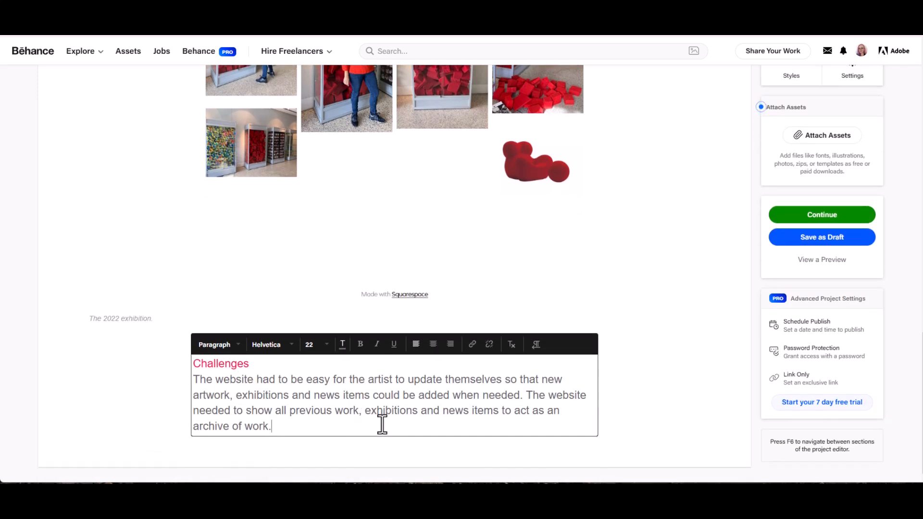
pyautogui.click(677, 416)
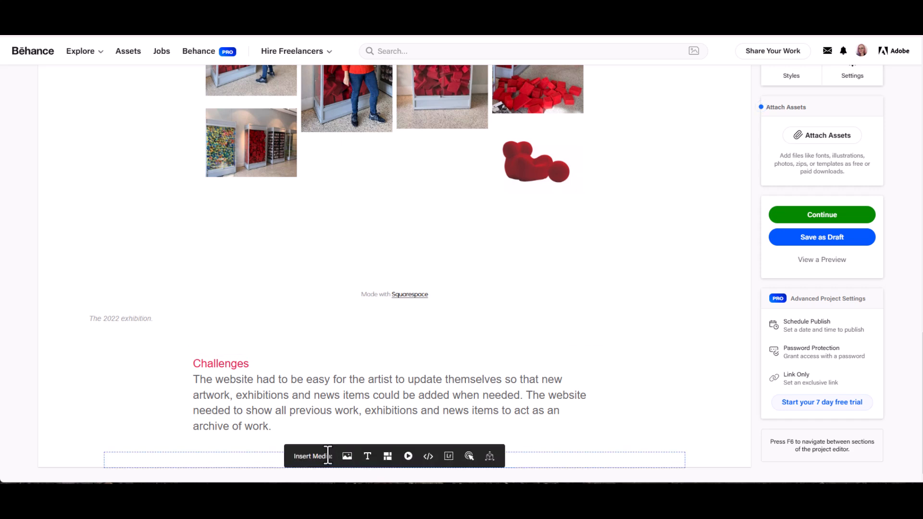
# Insert a photo grid below the Challenges text with the images from "Exhibitions" through "Home" in the Artist website folder.
pyautogui.moveTo(241, 468)
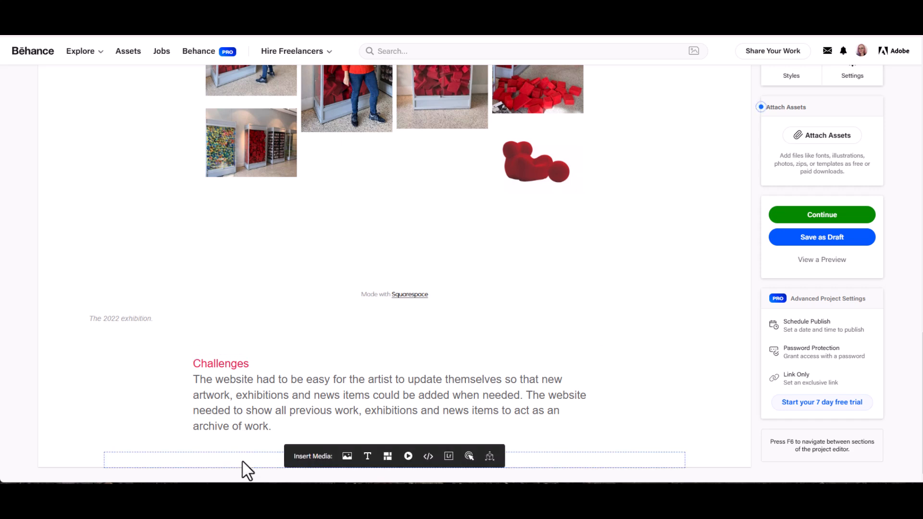
pyautogui.click(387, 457)
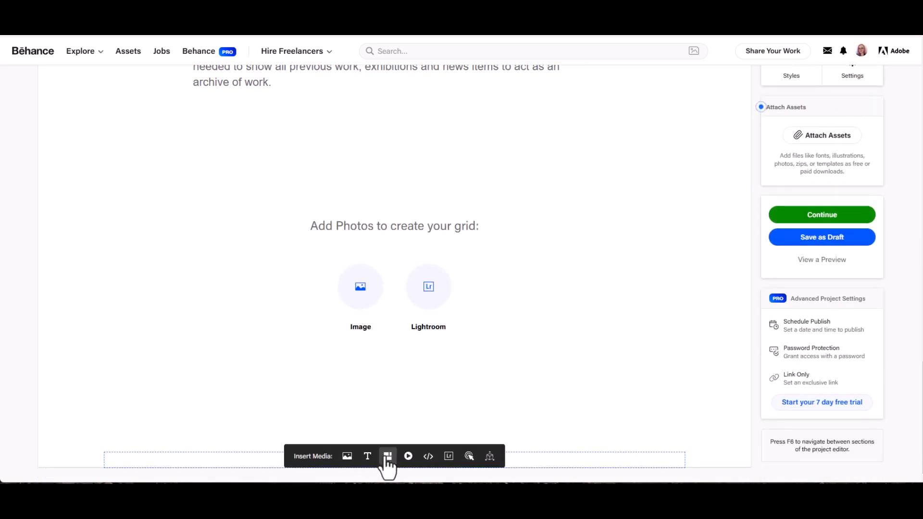
pyautogui.click(364, 295)
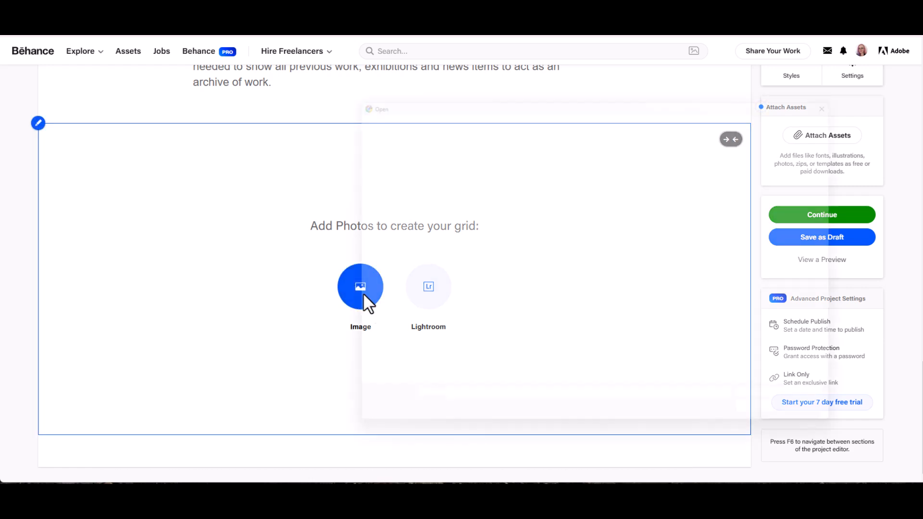
pyautogui.click(440, 194)
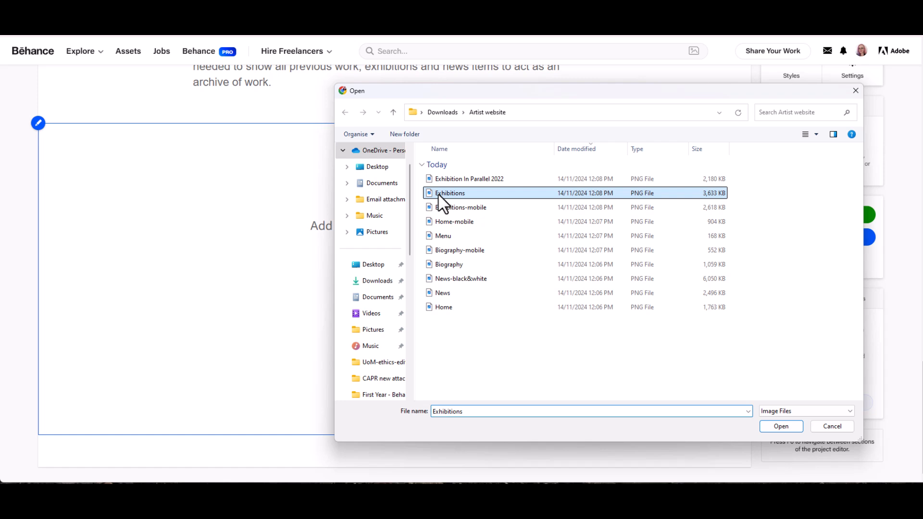
pyautogui.keyDown('shift'); pyautogui.click(447, 308); pyautogui.keyUp('shift')
pyautogui.click(781, 426)
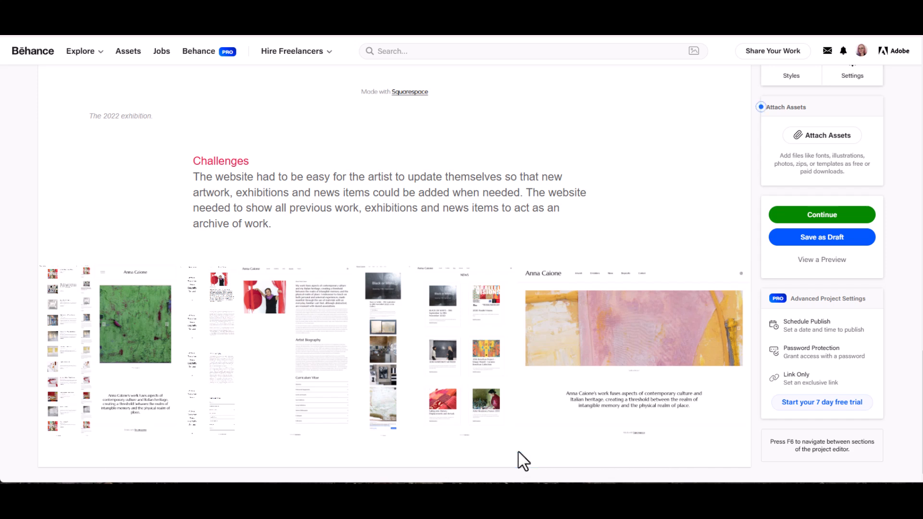
# Switch to the YouTube page and copy the embed code of the video "Planning a customer journey map".
pyautogui.moveTo(443, 470)
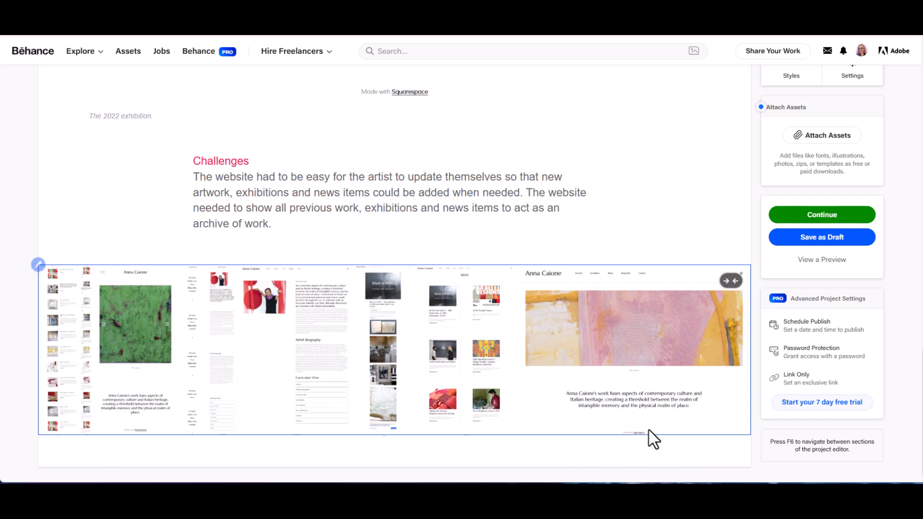
pyautogui.hotkey('ctrl', 'Tab')
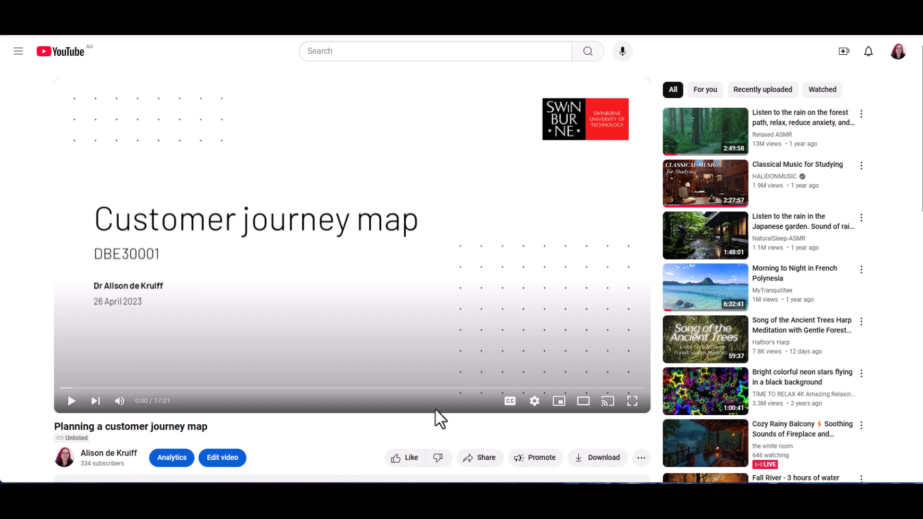
pyautogui.scroll(-3, 440, 418)
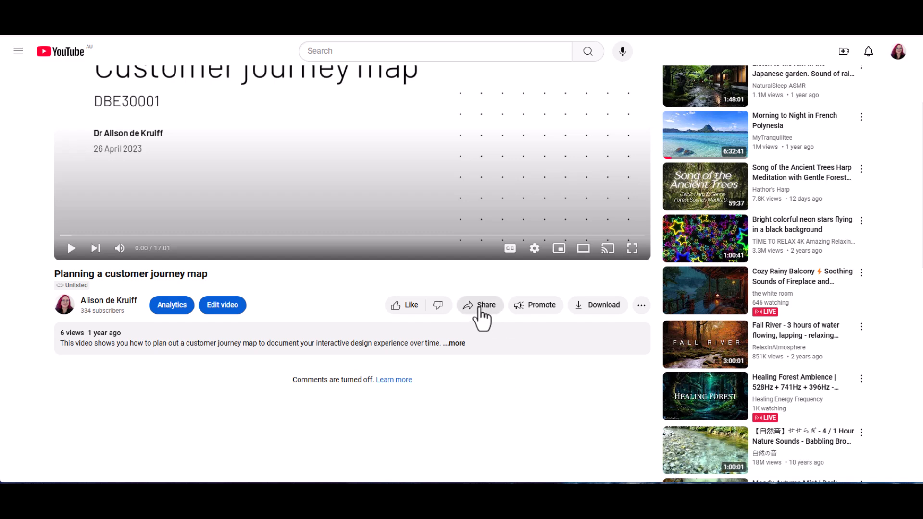
pyautogui.click(481, 313)
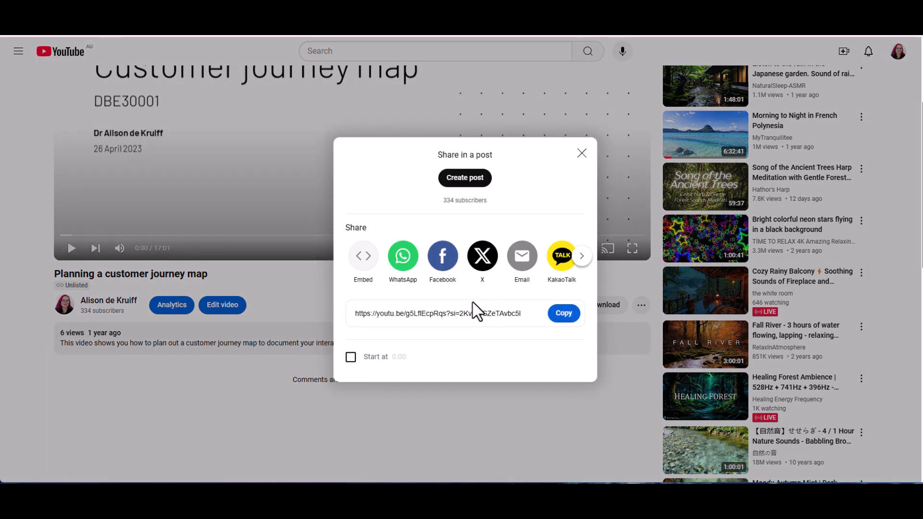
pyautogui.click(364, 267)
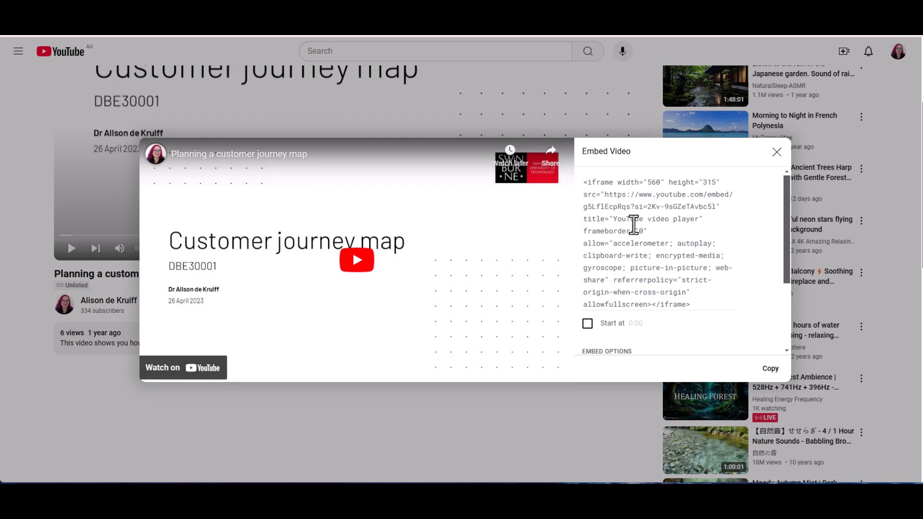
pyautogui.moveTo(700, 304); pyautogui.dragTo(584, 185)
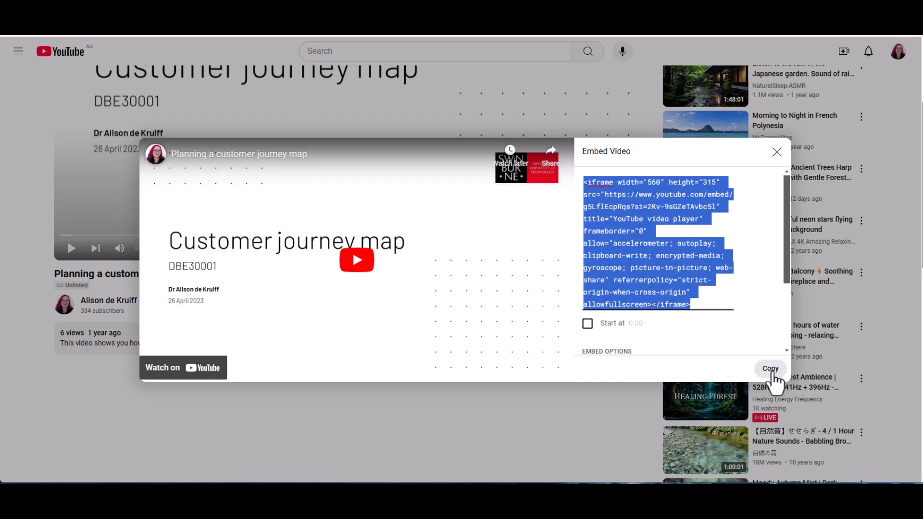
pyautogui.click(770, 369)
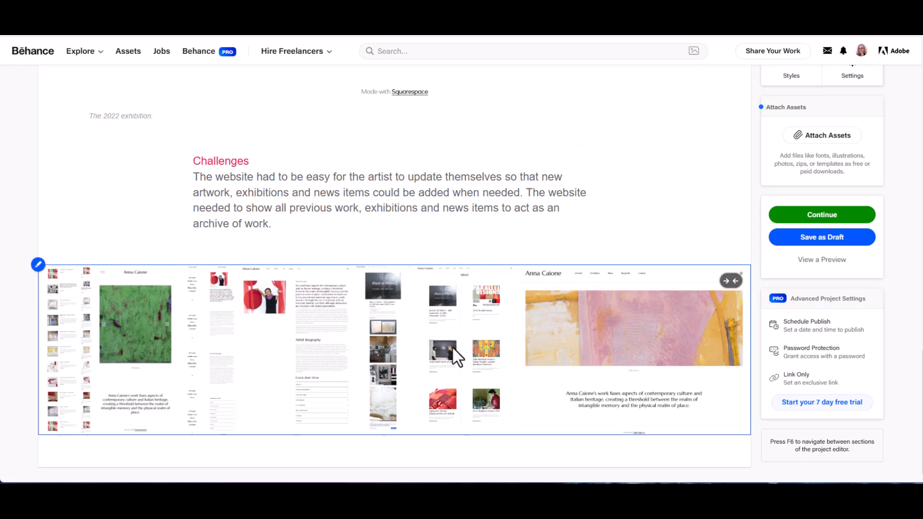
# Back in the Behance project, embed the YouTube video below the photo grid using the copied iframe code, and check its placement.
pyautogui.moveTo(356, 463)
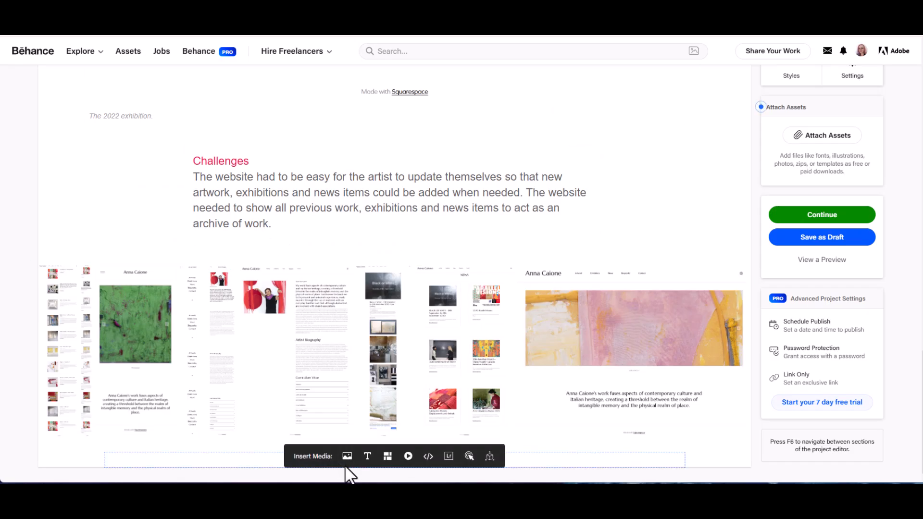
pyautogui.click(427, 459)
pyautogui.click(375, 240)
pyautogui.hotkey('ctrl', 'v')
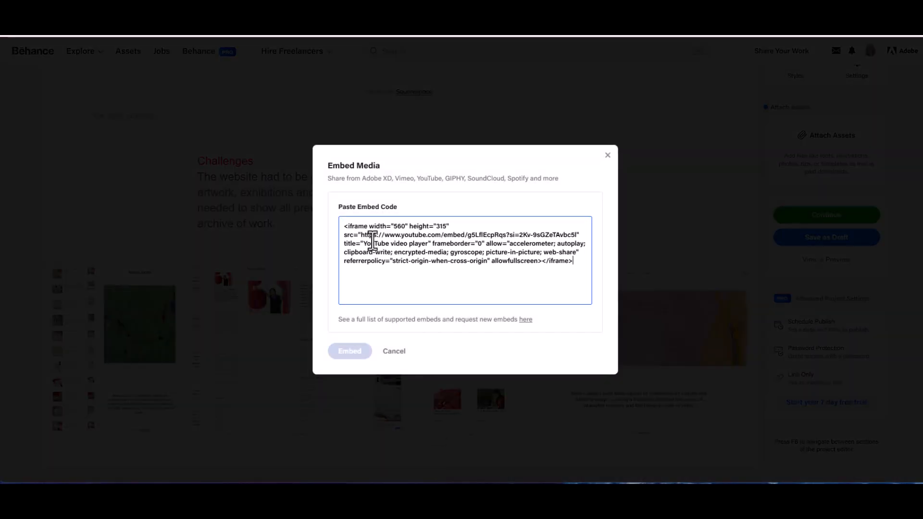
pyautogui.click(361, 355)
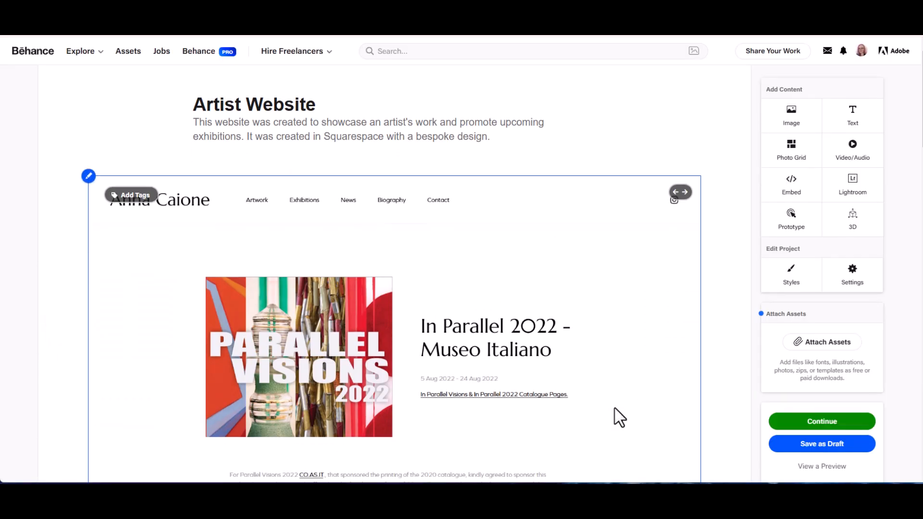
pyautogui.scroll(-5, 559, 403)
pyautogui.scroll(-15, 559, 403)
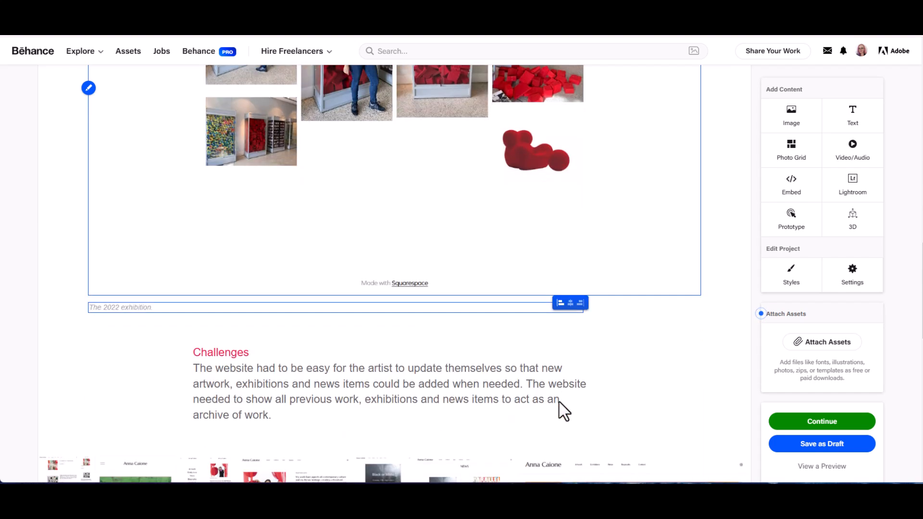
pyautogui.scroll(-5, 561, 413)
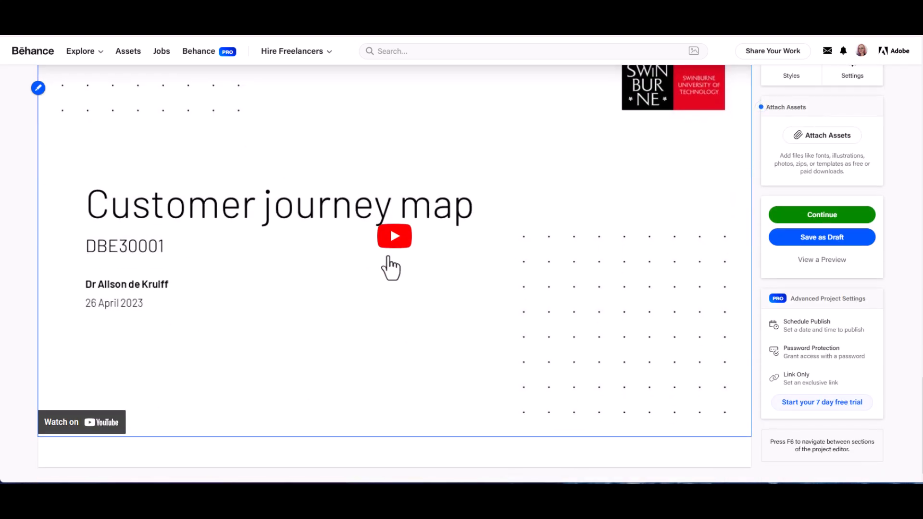
pyautogui.scroll(3, 617, 249)
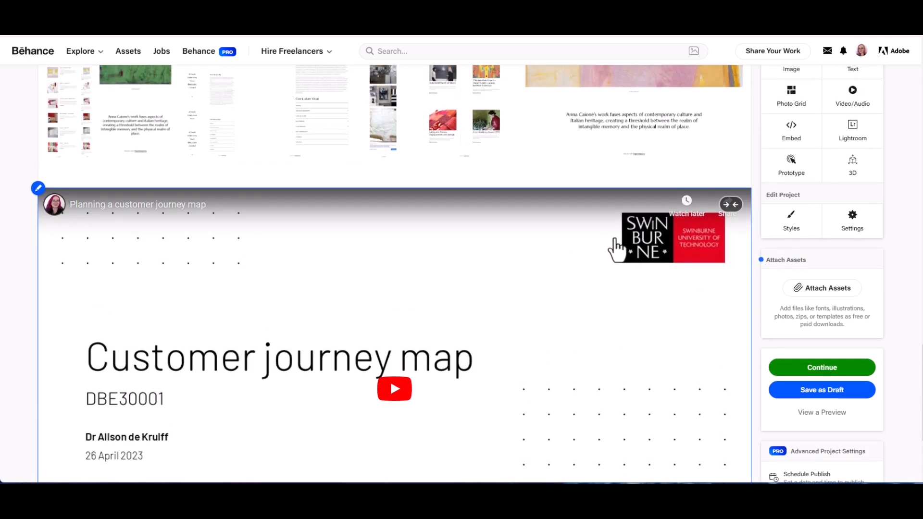
# Reduce the embedded video from full width to the narrower layout and caption it "Video about the project.".
pyautogui.click(730, 206)
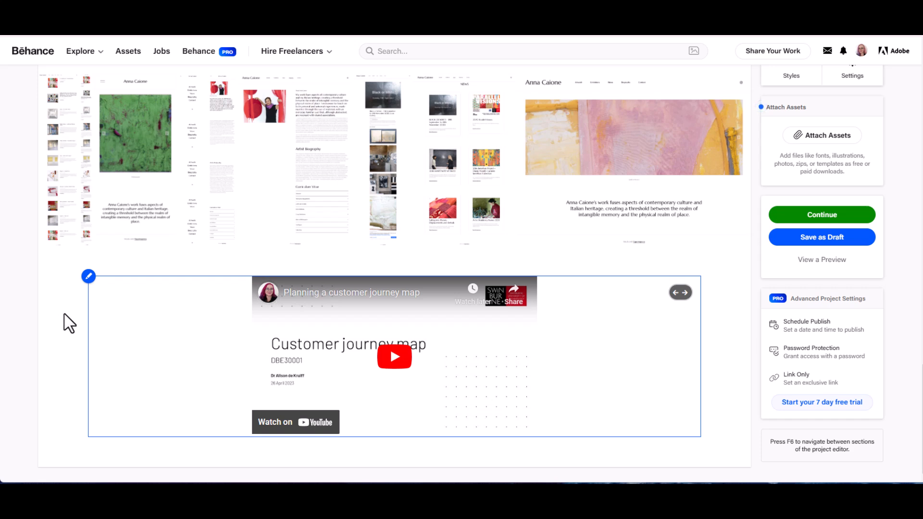
pyautogui.click(88, 277)
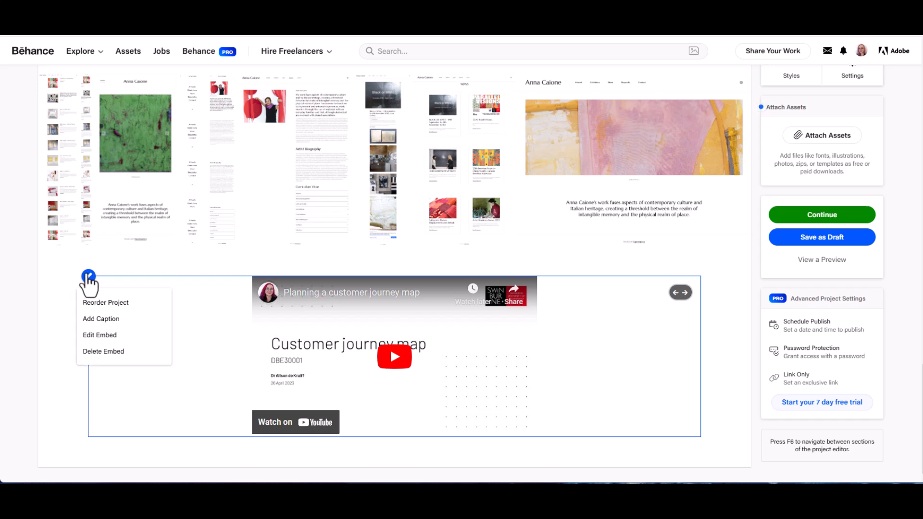
pyautogui.click(111, 319)
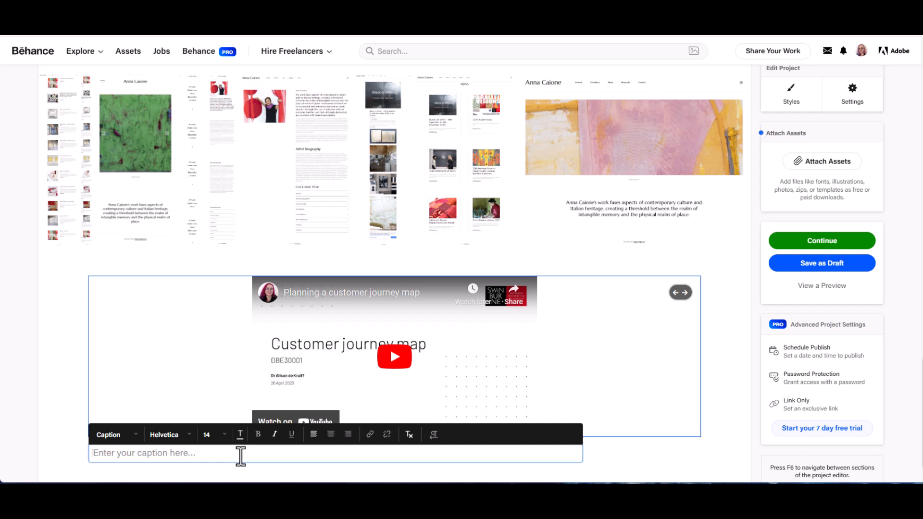
pyautogui.write('Video about the project.')
pyautogui.click(596, 452)
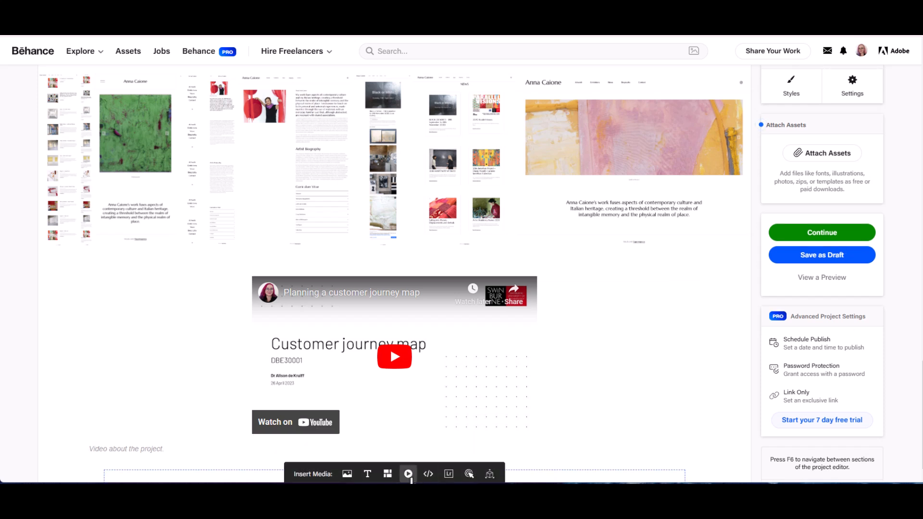
# Add a paragraph below the video on the project's success, the happy artist, and encouraging the client to back up data offline for easier future transfers.
pyautogui.click(368, 472)
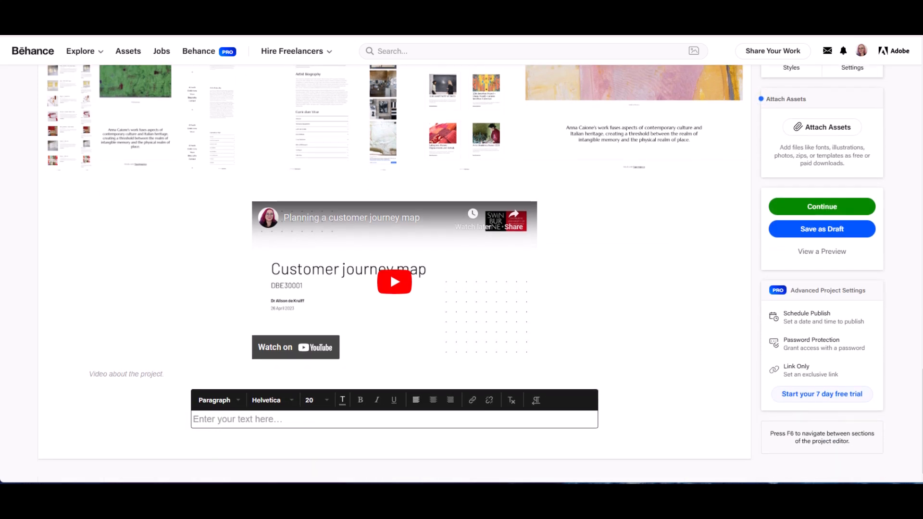
pyautogui.press('Escape')
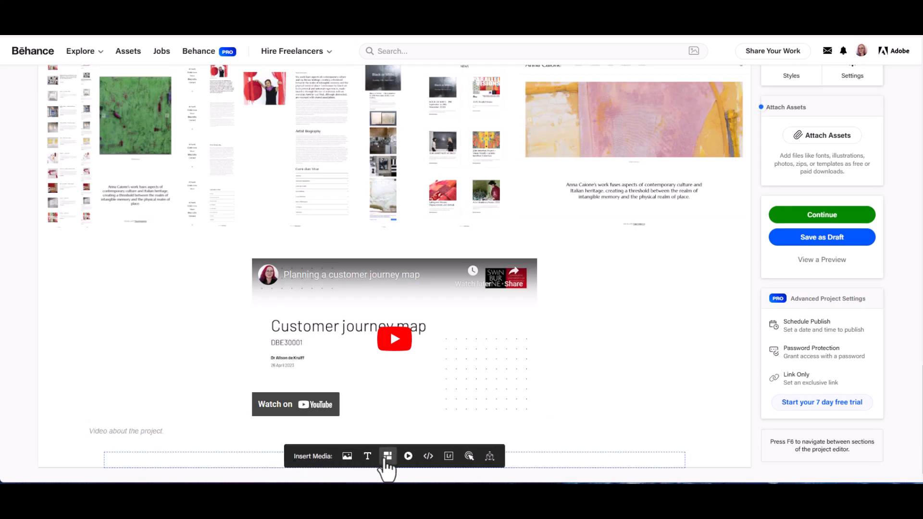
pyautogui.click(367, 461)
pyautogui.hotkey('ctrl', 'v')
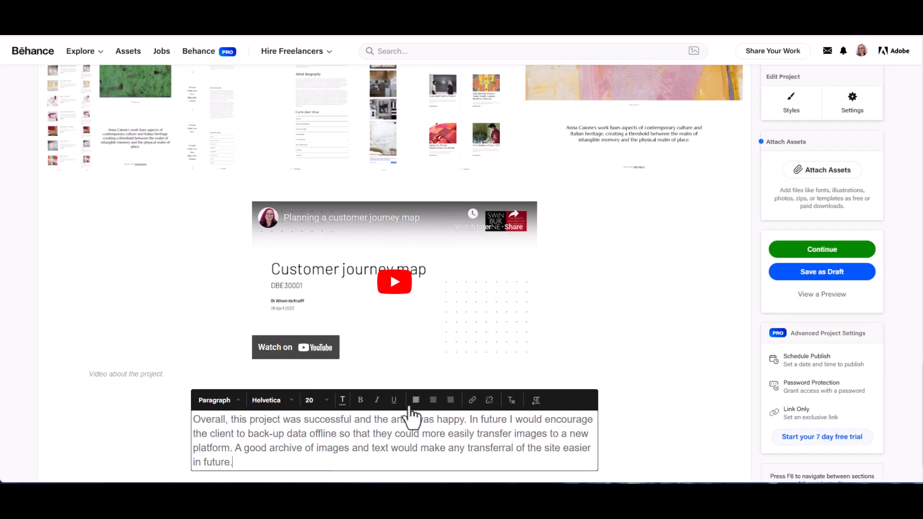
pyautogui.click(678, 435)
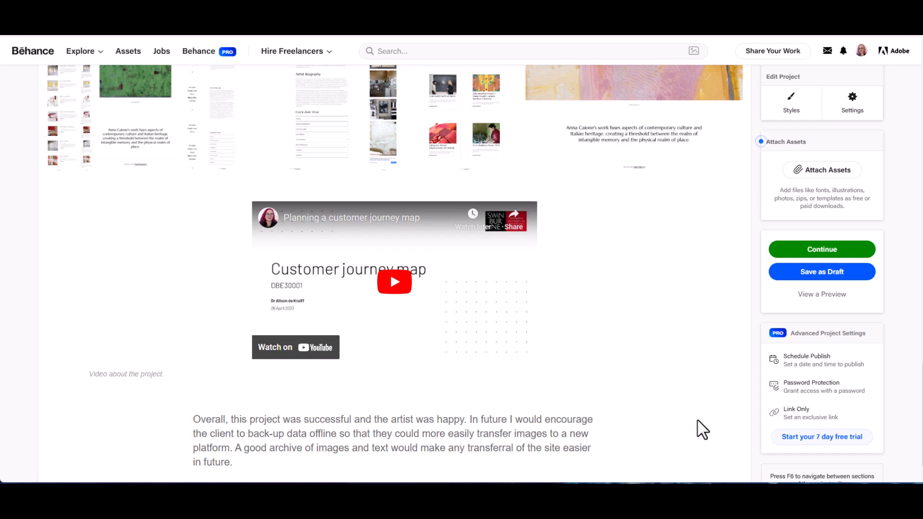
# Preview the whole project page from the Artist Website heading down to the comments area, and close the preview.
pyautogui.scroll(15, 700, 433)
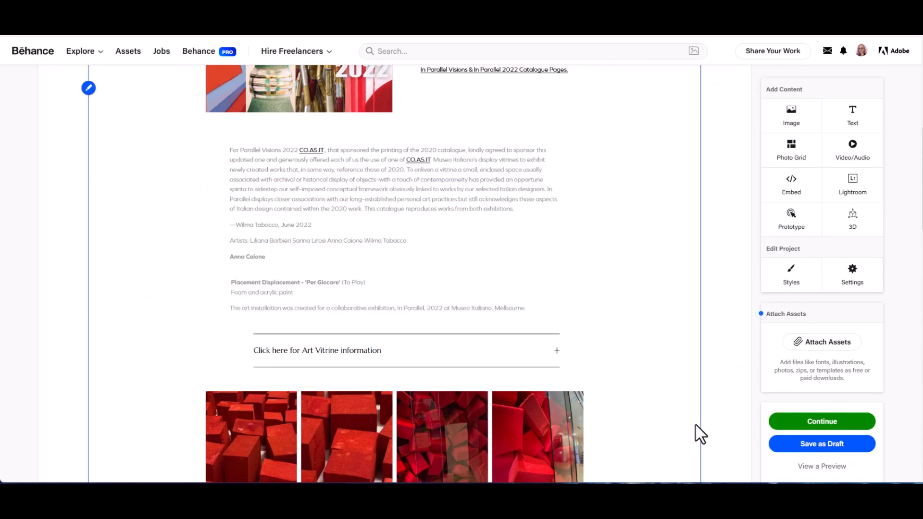
pyautogui.click(835, 455)
pyautogui.scroll(5, 606, 422)
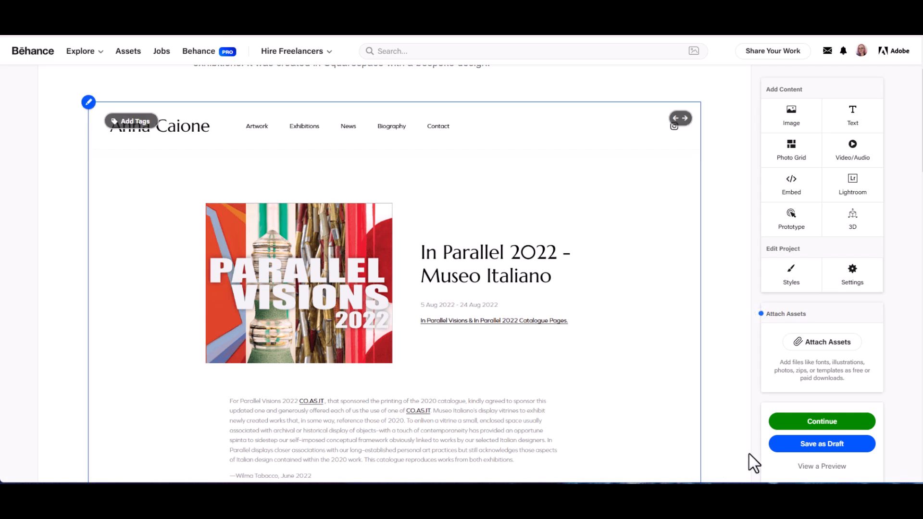
pyautogui.click(820, 467)
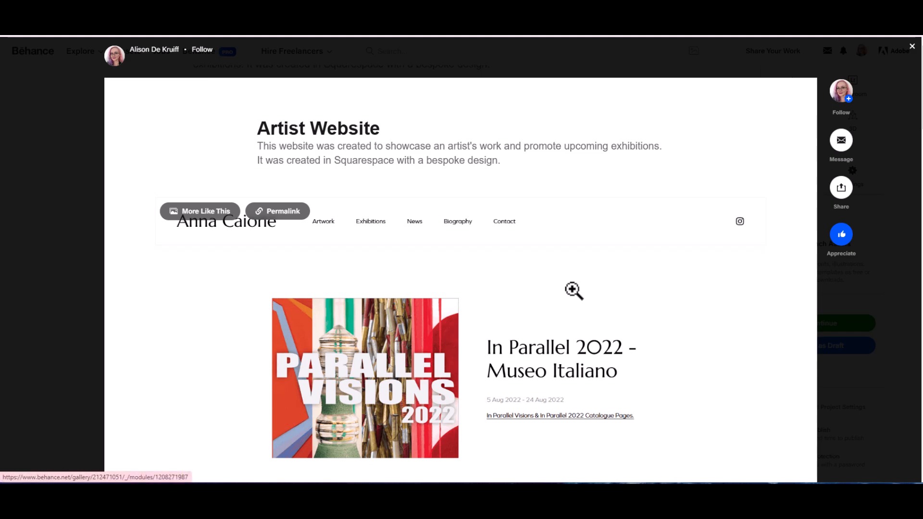
pyautogui.scroll(-3, 576, 290)
pyautogui.scroll(-14, 582, 290)
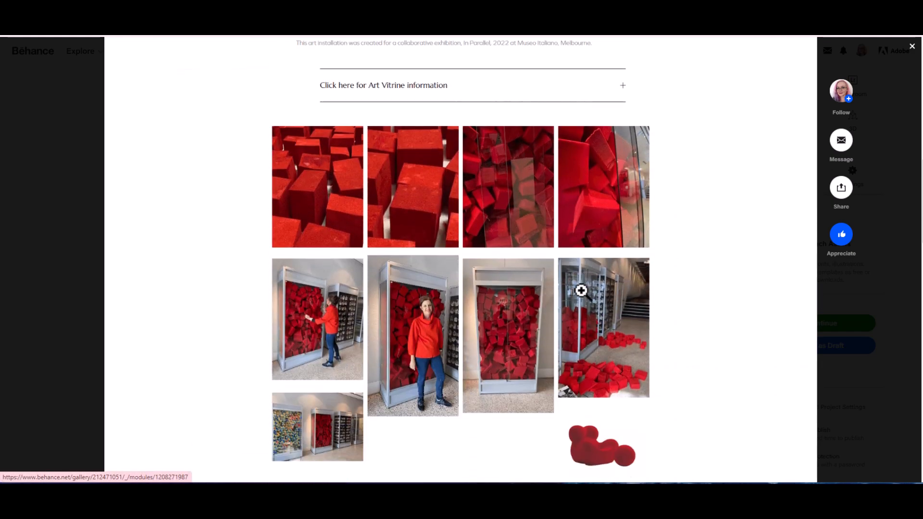
pyautogui.scroll(-12, 582, 293)
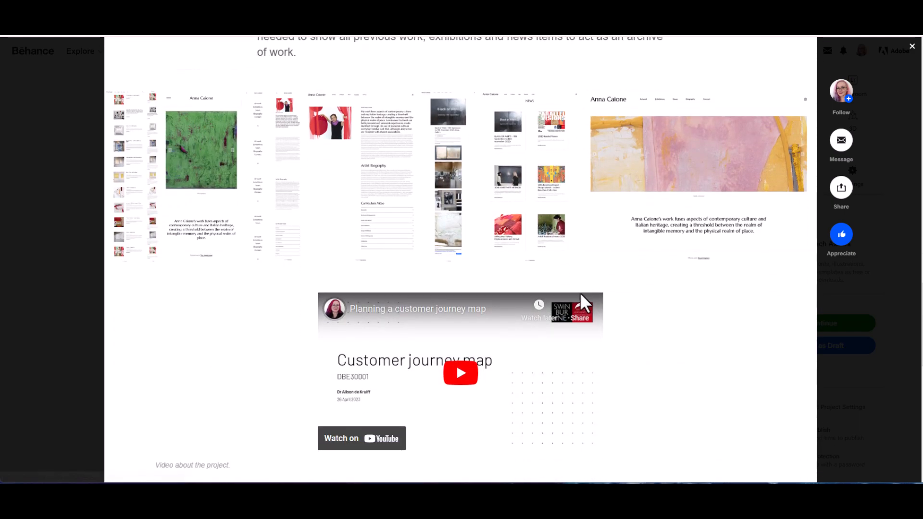
pyautogui.scroll(-7, 580, 295)
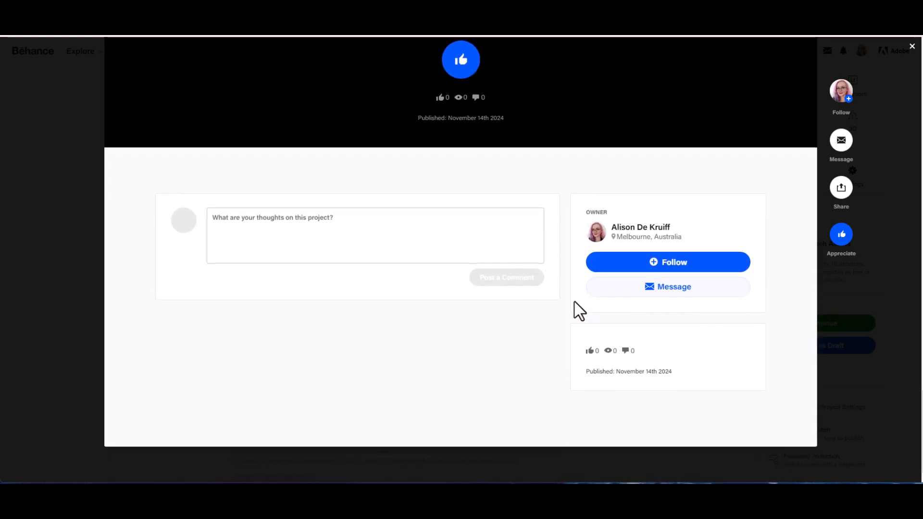
pyautogui.scroll(15, 574, 302)
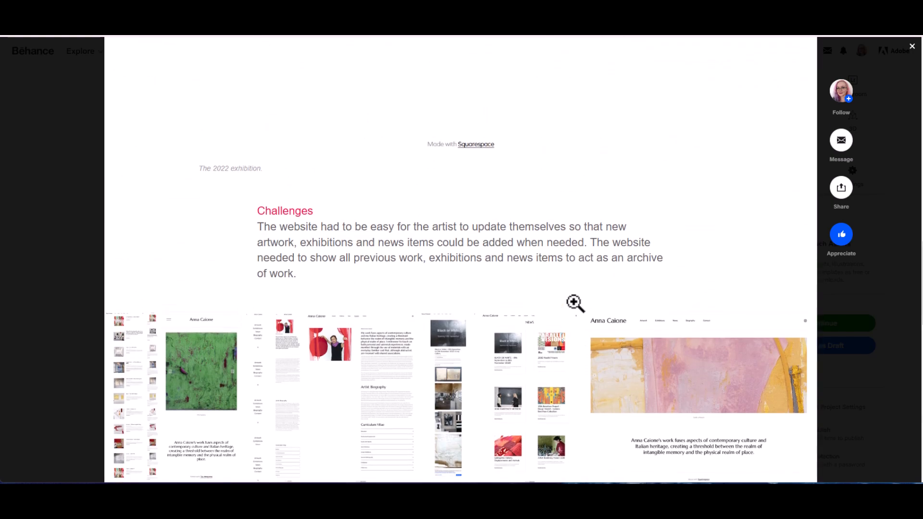
pyautogui.scroll(10, 575, 303)
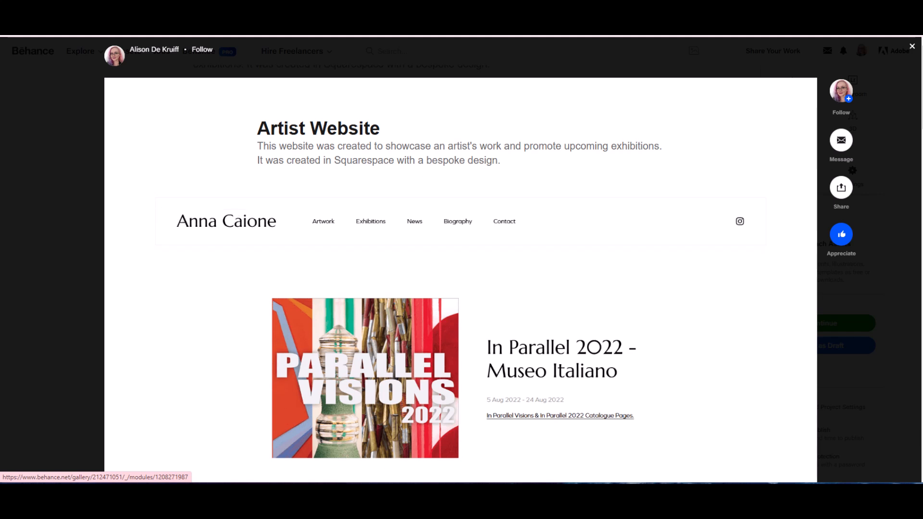
pyautogui.click(912, 54)
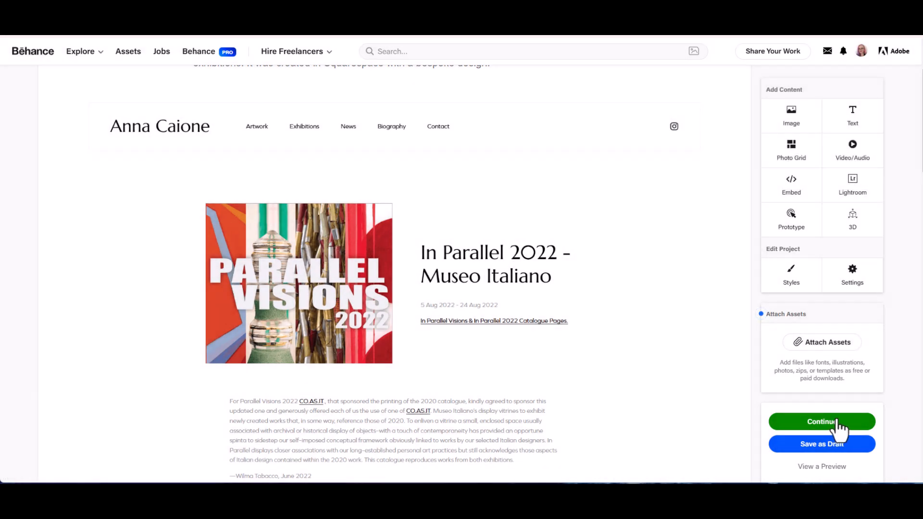
# Continue to the publishing details, set the project title to "Artist Website" and add the project tag DCO20004.
pyautogui.click(839, 426)
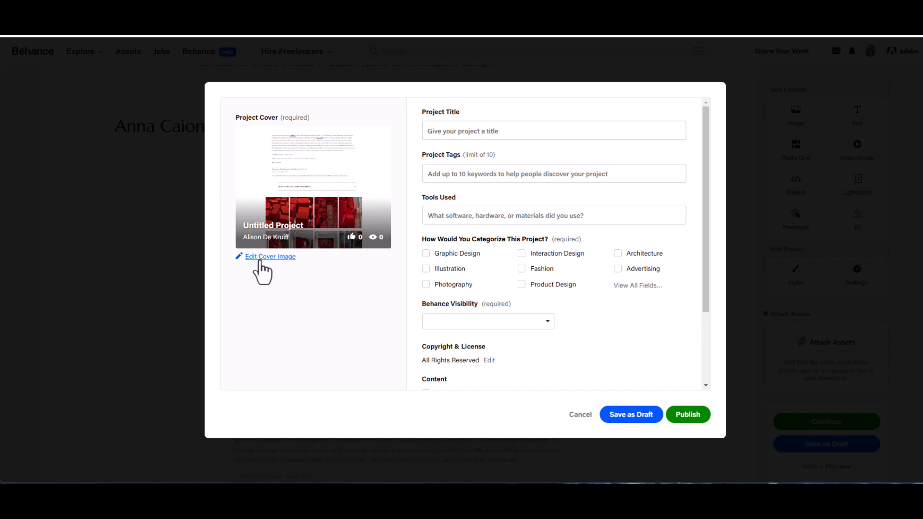
pyautogui.click(454, 130)
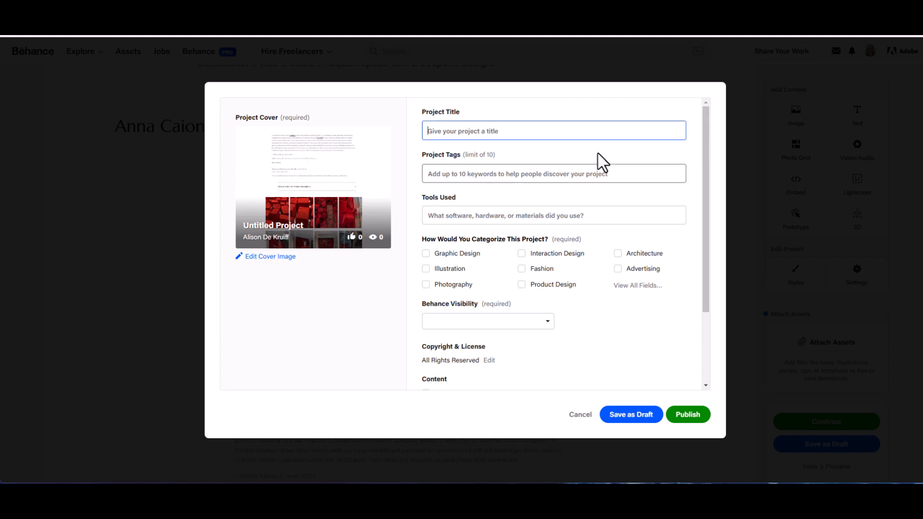
pyautogui.write('Artist Website')
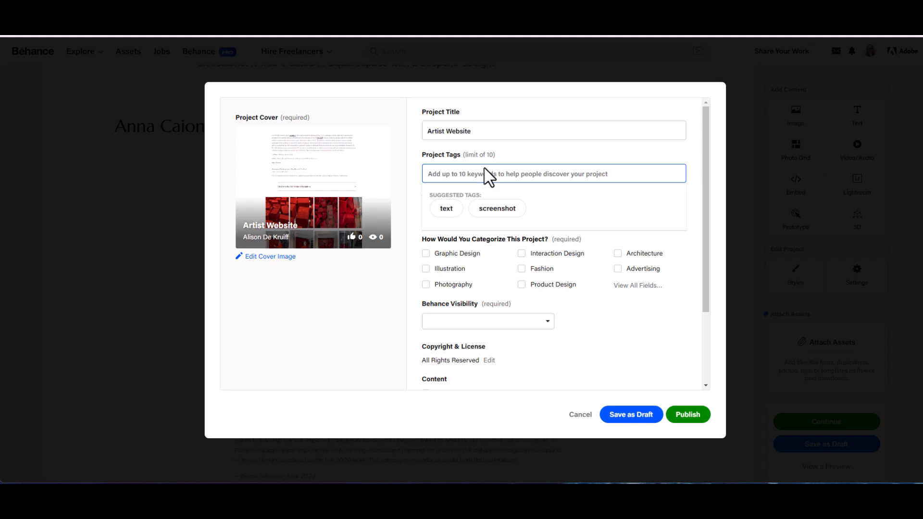
pyautogui.write('DCO2000')
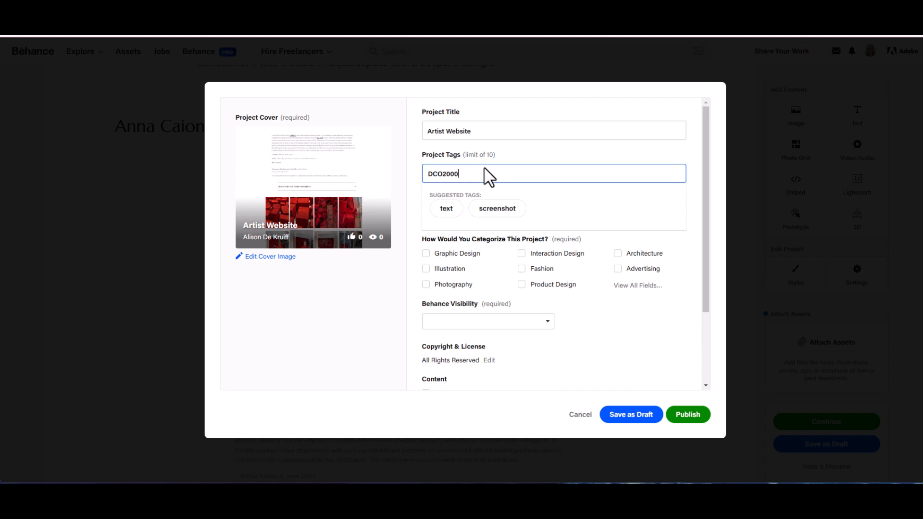
pyautogui.write('4')
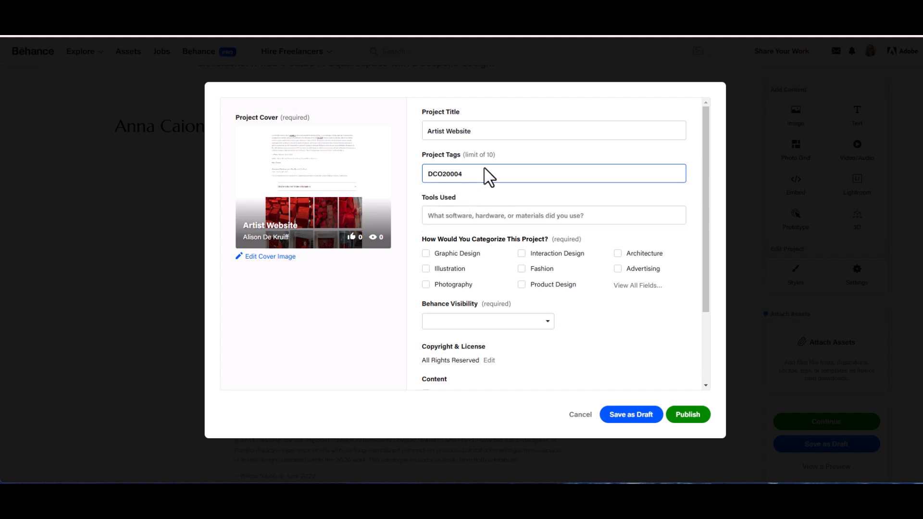
pyautogui.press('Return')
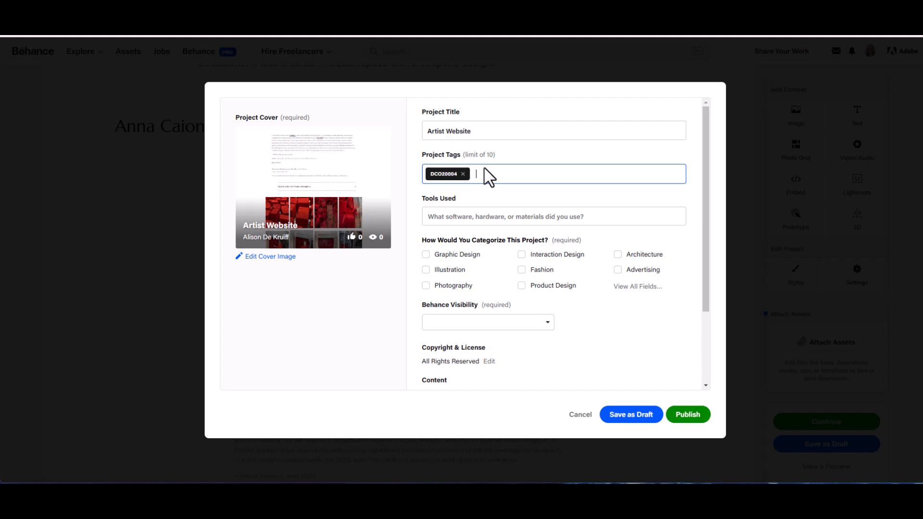
pyautogui.write('Web')
pyautogui.press('BackSpace')
pyautogui.press('BackSpace')
pyautogui.press('BackSpace')
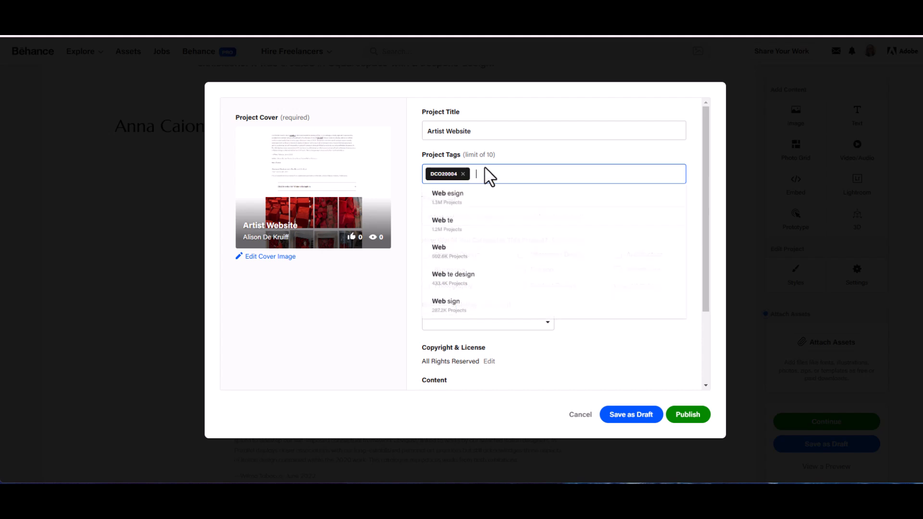
# Add the project tags "User interface design", "web design" and "artist website".
pyautogui.write('User interfa')
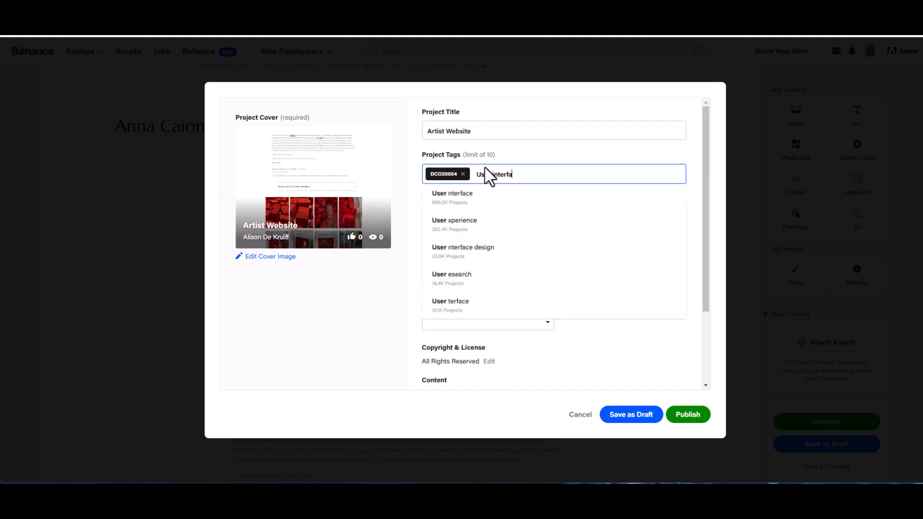
pyautogui.write('ce design')
pyautogui.press('Return')
pyautogui.write('we')
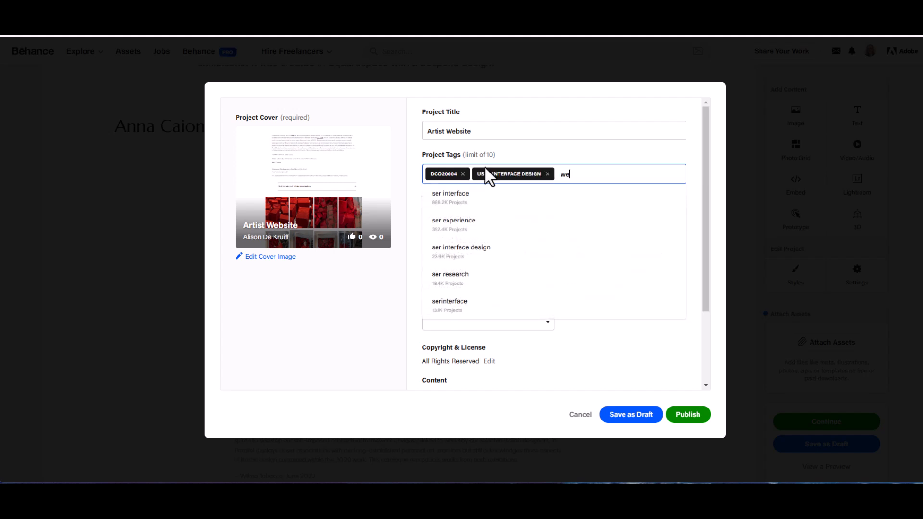
pyautogui.write('b design')
pyautogui.press('Return')
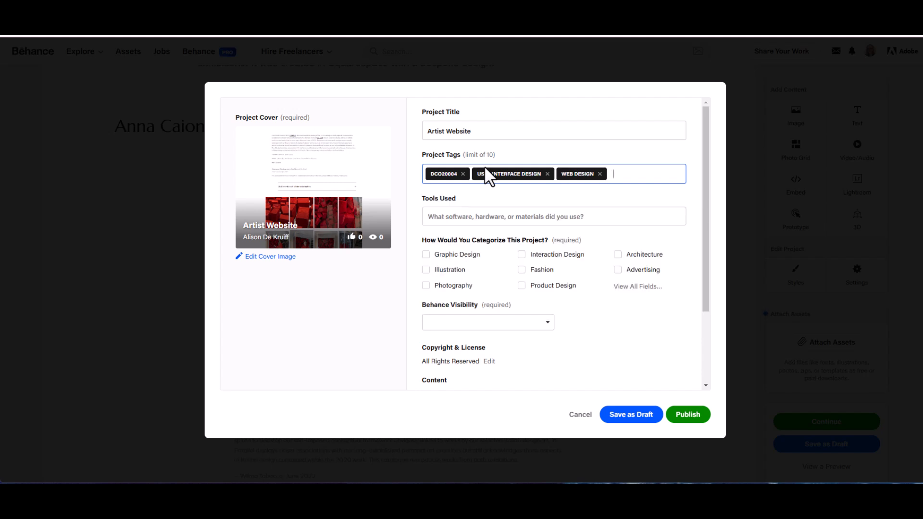
pyautogui.write('artist website')
pyautogui.press('Return')
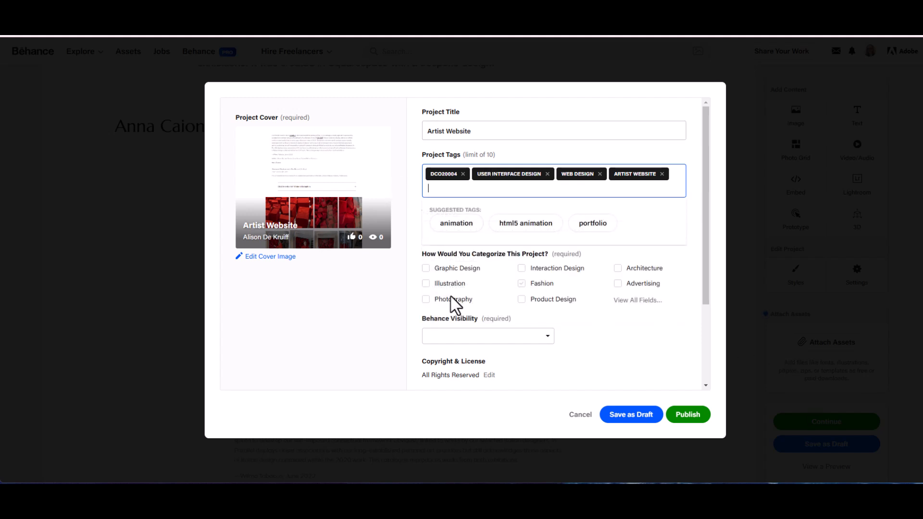
pyautogui.click(678, 310)
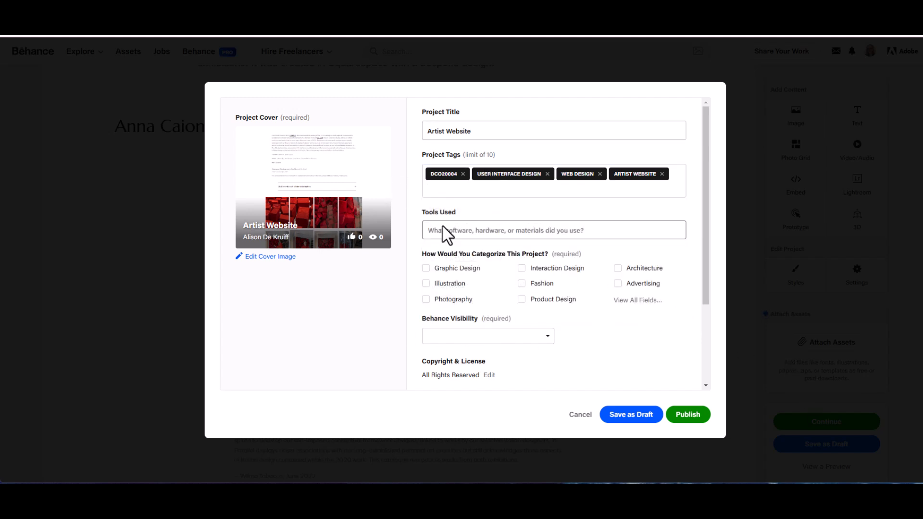
# Add Squarespace as the tool used for the project.
pyautogui.click(458, 230)
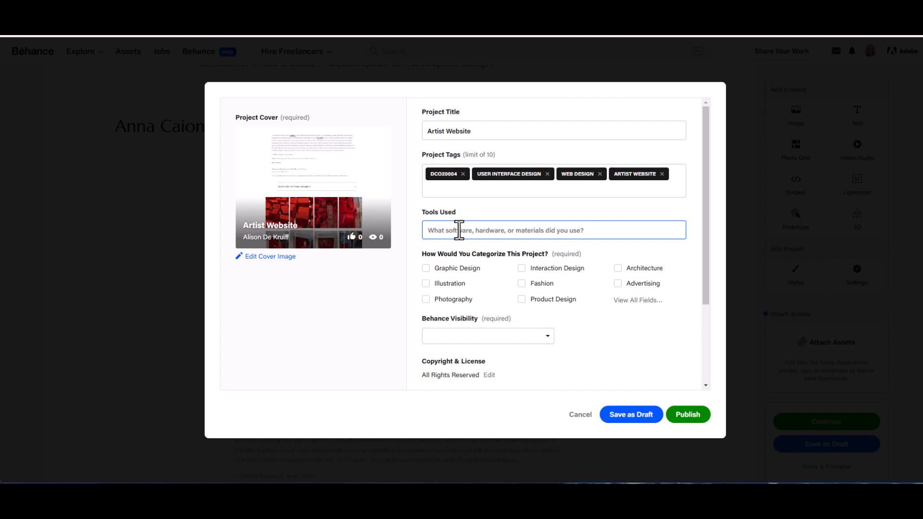
pyautogui.write('Squarespac')
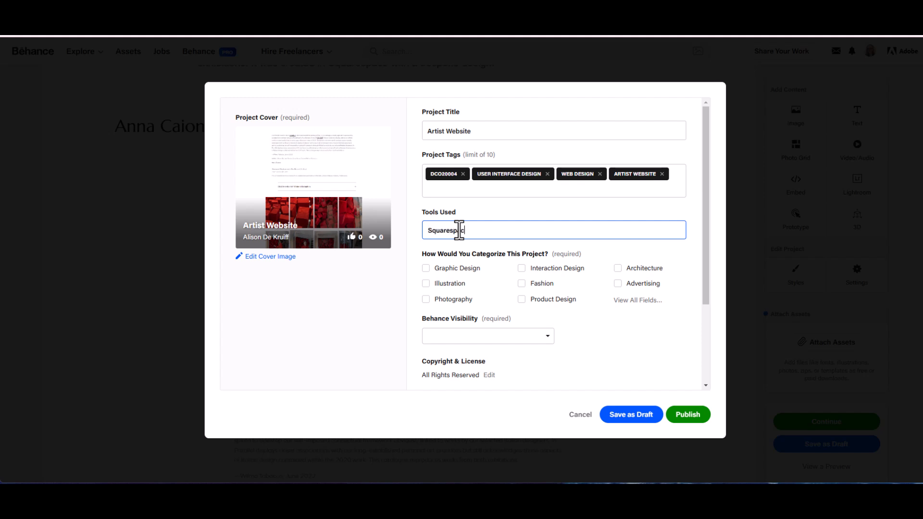
pyautogui.write('e')
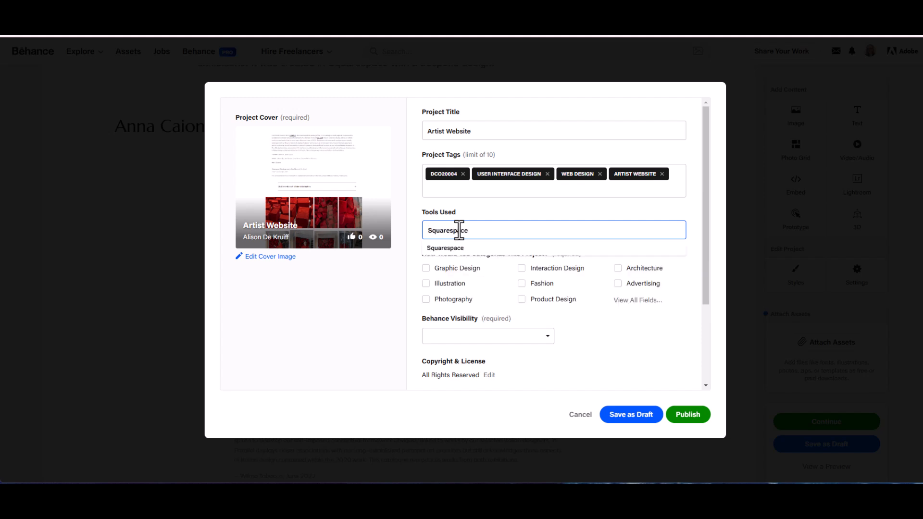
pyautogui.click(469, 248)
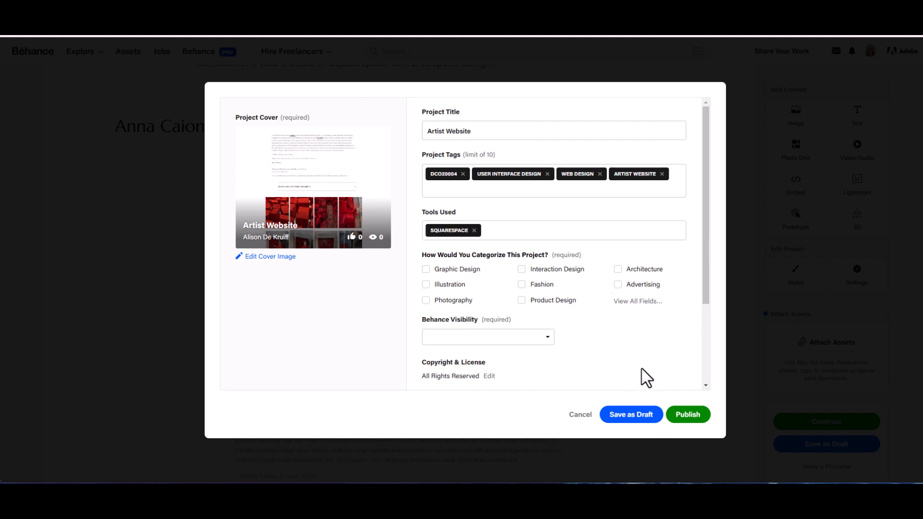
pyautogui.scroll(-1, 577, 348)
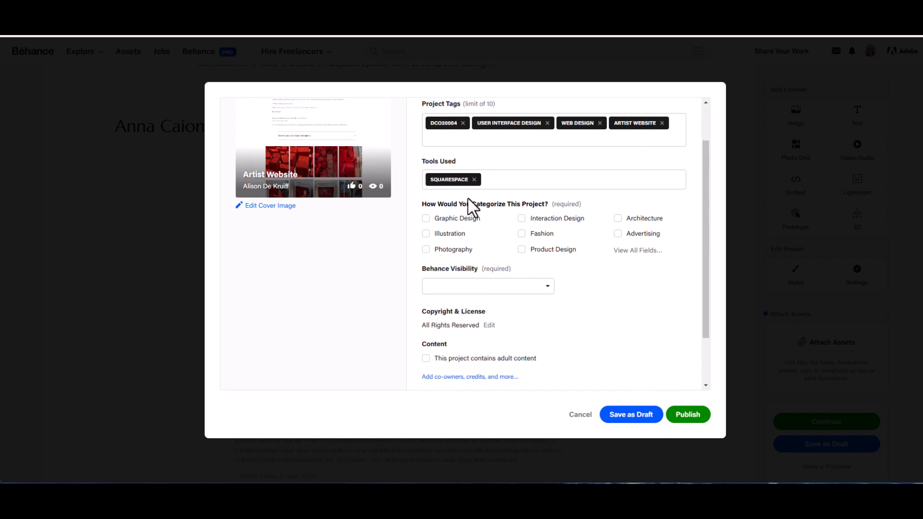
pyautogui.click(507, 182)
pyautogui.scroll(-1, 519, 226)
pyautogui.scroll(1, 520, 227)
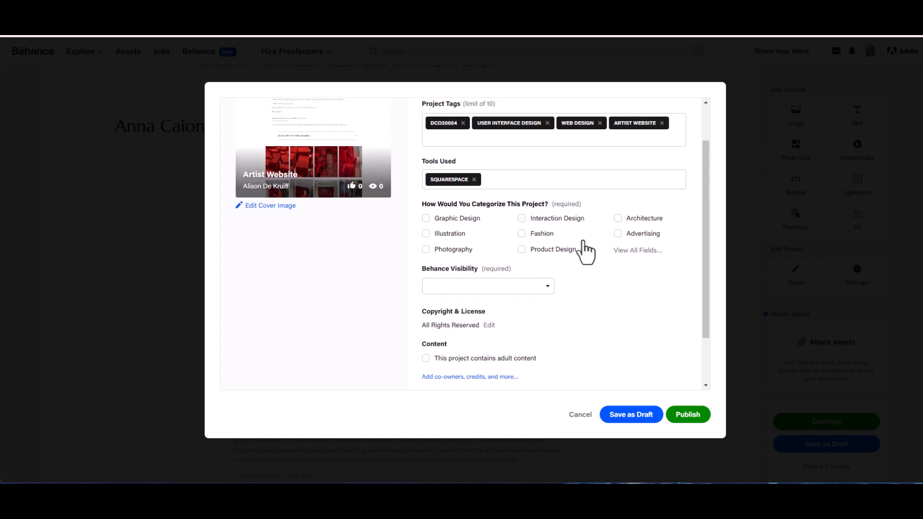
# Categorize the project under the creative fields Web Design and UI/UX, chosen from the full list of fields.
pyautogui.click(621, 250)
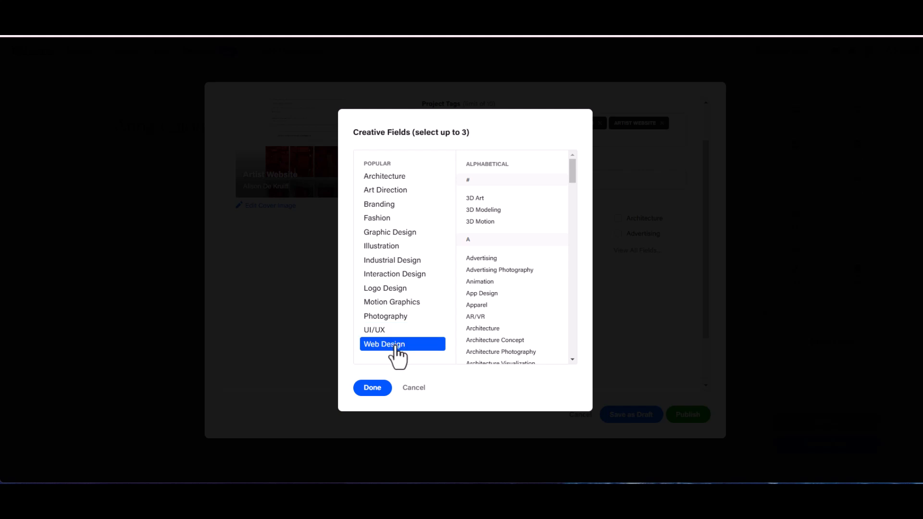
pyautogui.click(398, 347)
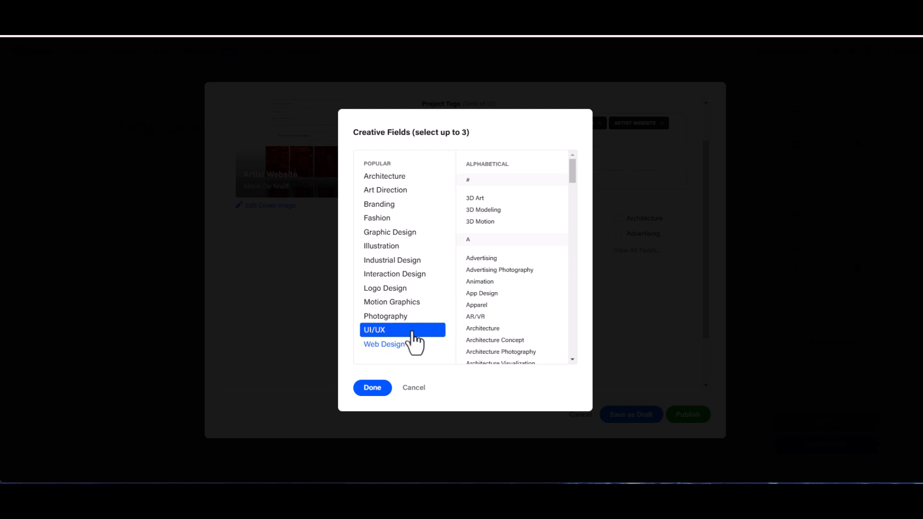
pyautogui.click(408, 332)
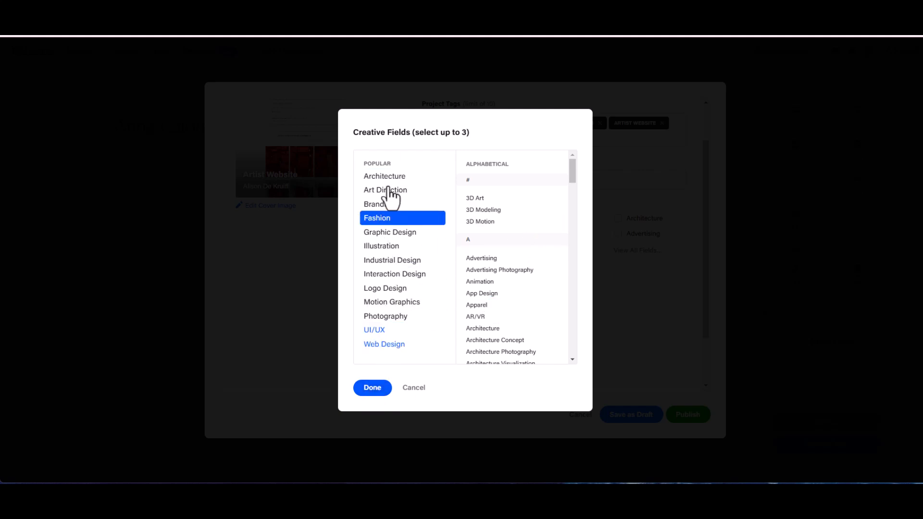
pyautogui.scroll(-10, 541, 238)
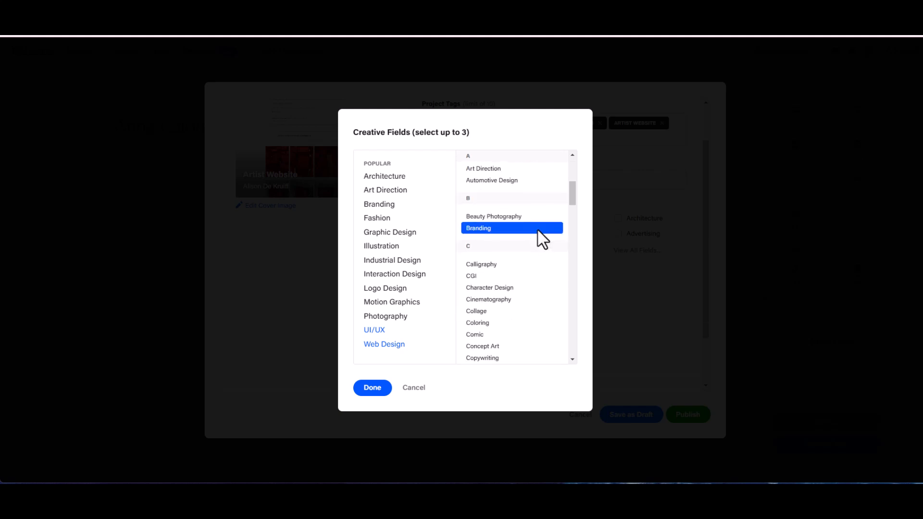
pyautogui.scroll(-15, 542, 238)
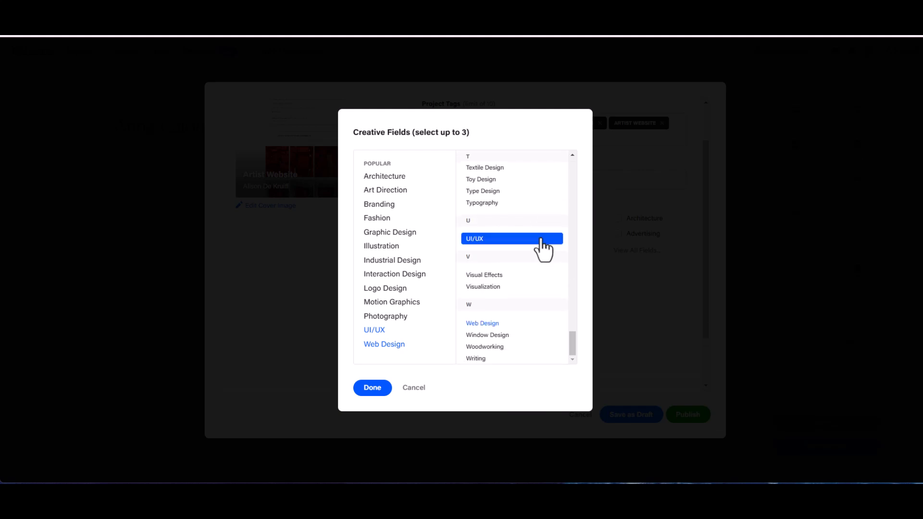
pyautogui.scroll(15, 542, 248)
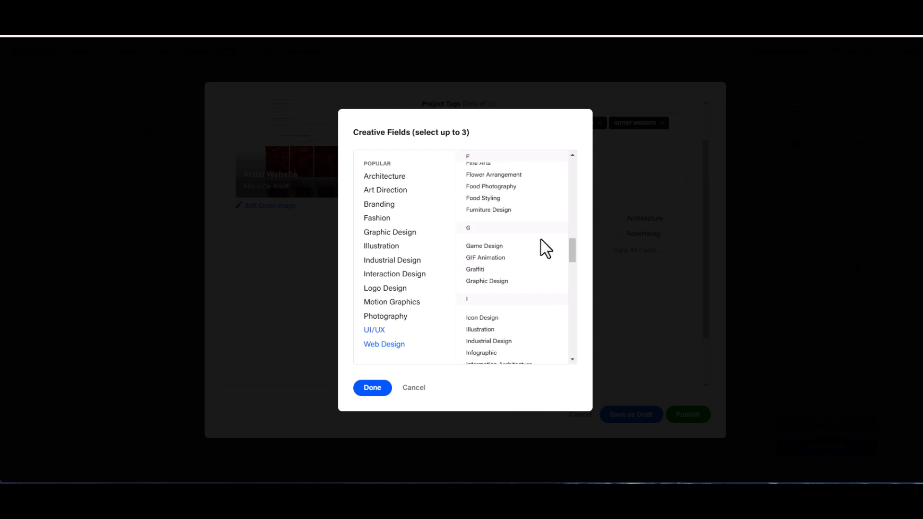
pyautogui.click(372, 389)
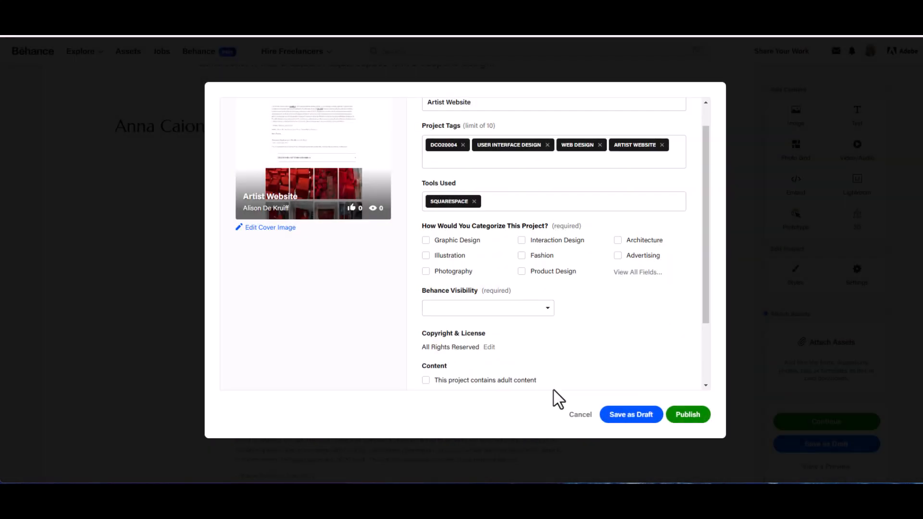
# Set the project's Behance visibility to Everyone and keep All Rights Reserved as its copyright license.
pyautogui.scroll(-1, 595, 369)
pyautogui.click(543, 259)
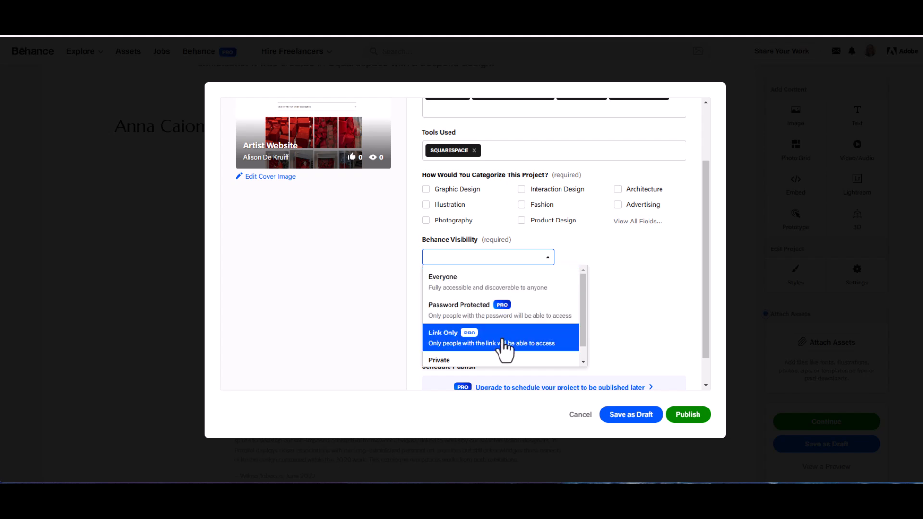
pyautogui.scroll(-1, 549, 344)
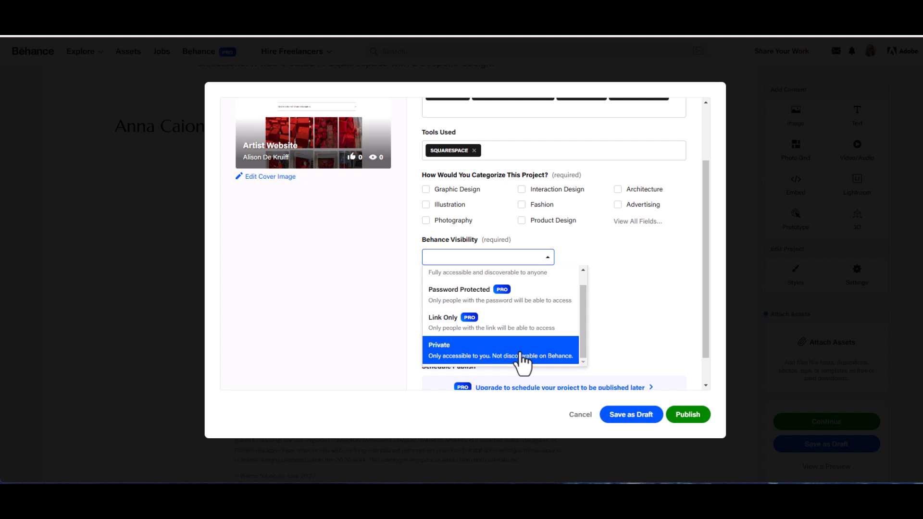
pyautogui.scroll(1, 530, 320)
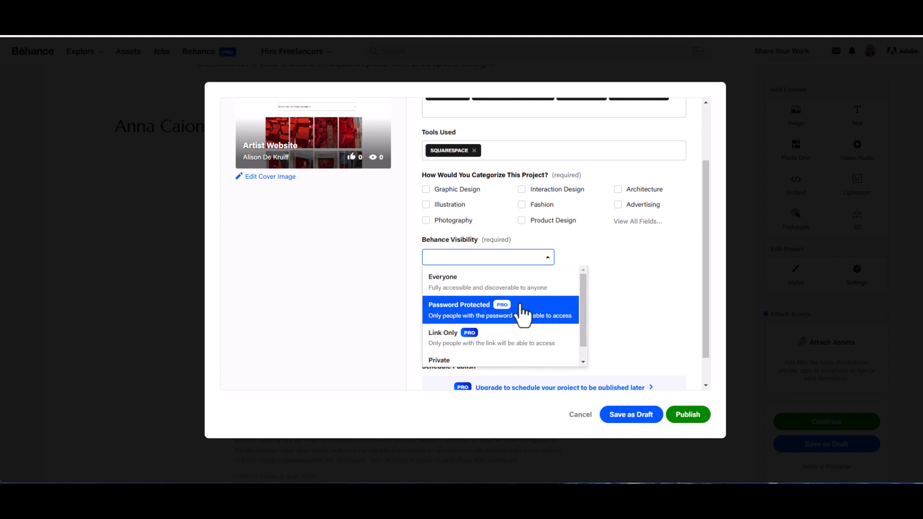
pyautogui.click(510, 288)
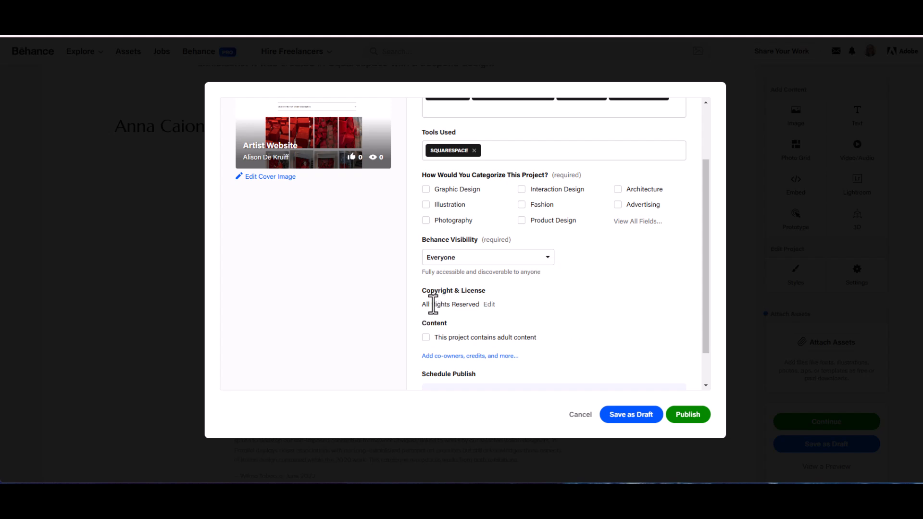
pyautogui.click(489, 305)
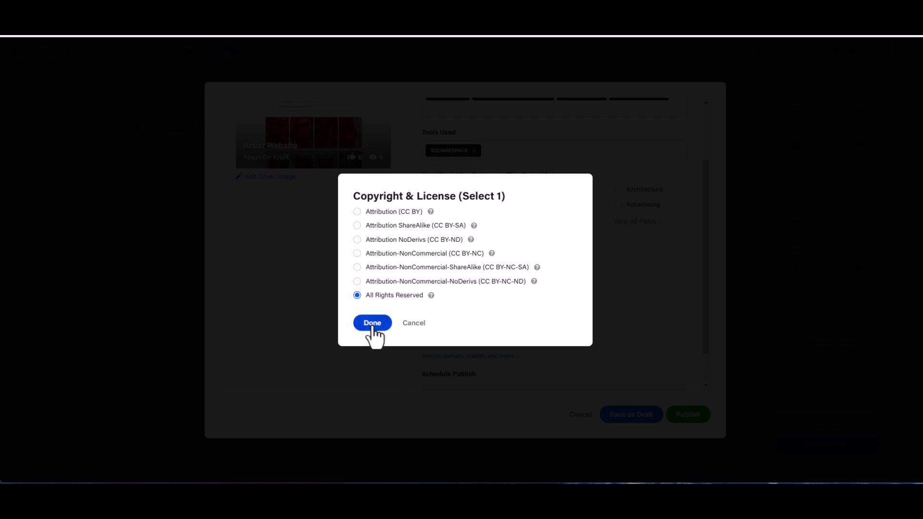
pyautogui.click(372, 324)
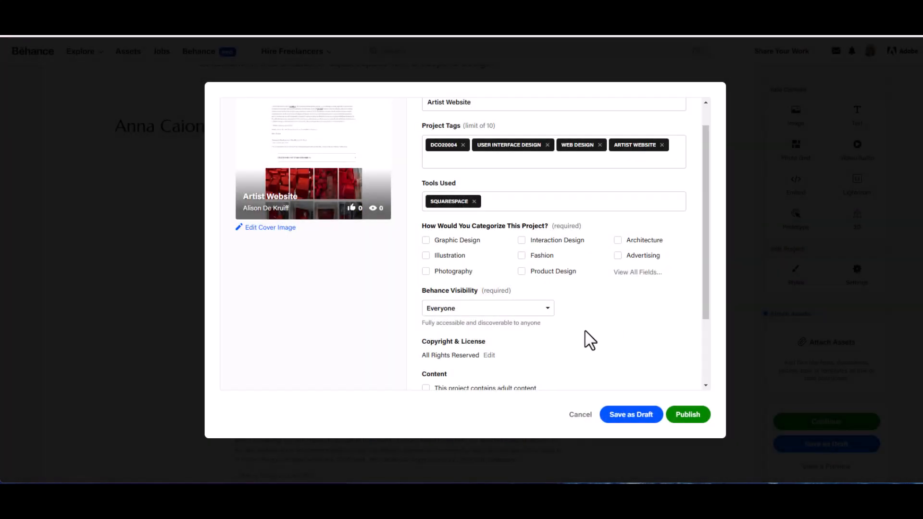
# Publish the project and dismiss the offer to build a Portfolio website.
pyautogui.scroll(-2, 590, 340)
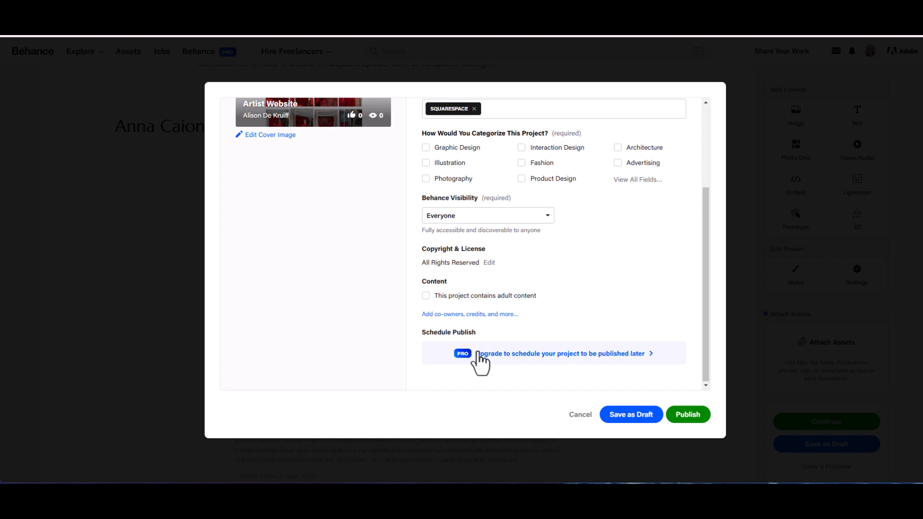
pyautogui.click(692, 417)
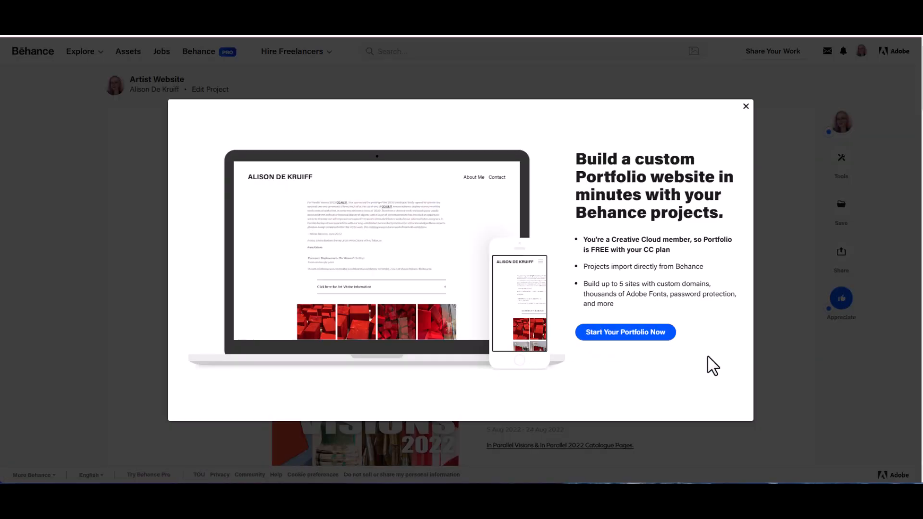
pyautogui.click(746, 108)
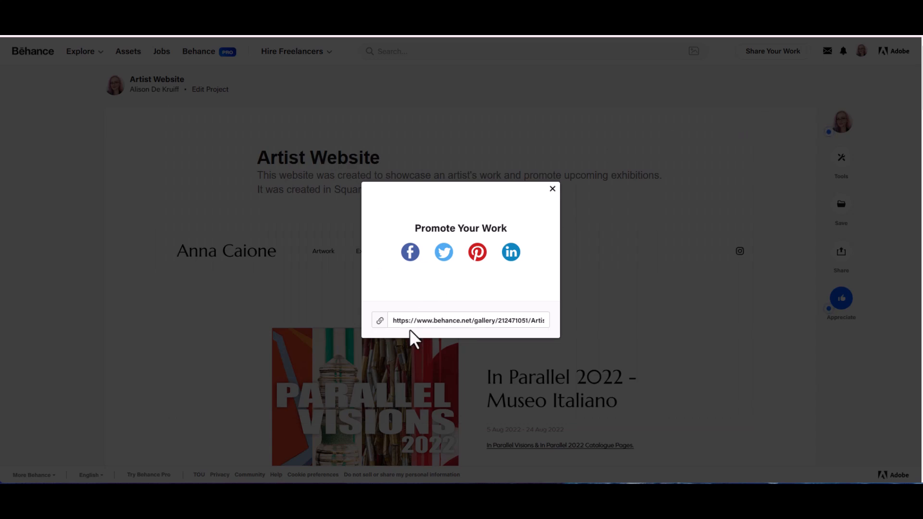
# Copy the published project's share link and open it in a new browser tab.
pyautogui.click(380, 320)
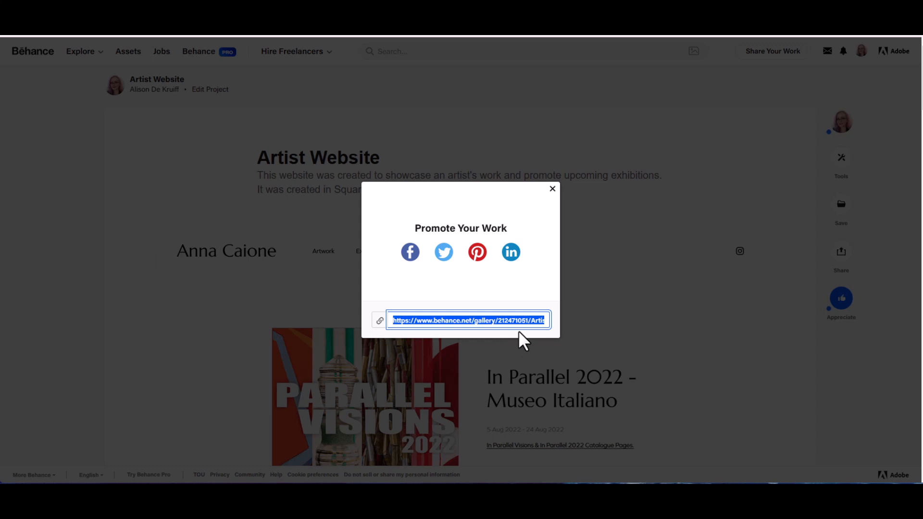
pyautogui.hotkey('ctrl', 't')
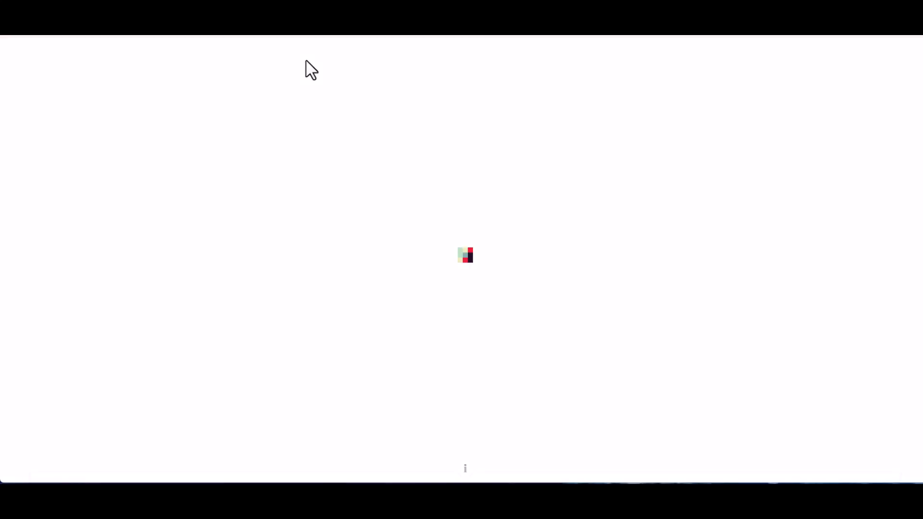
pyautogui.write('https://www.behance.net/gallery/212471051/Artist-Website')
pyautogui.press('Return')
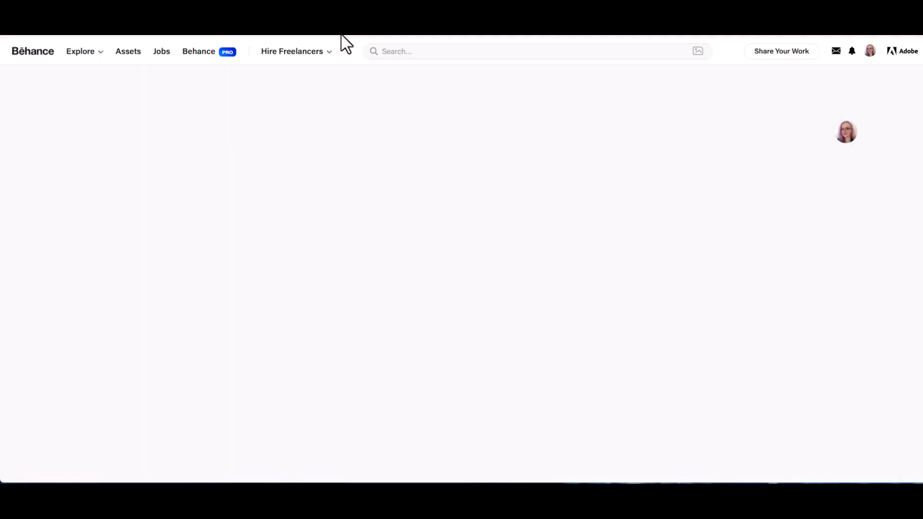
# Look through the published project page down to its comments, tools, creative fields and tags, and return towards its beginning.
pyautogui.scroll(-15, 543, 246)
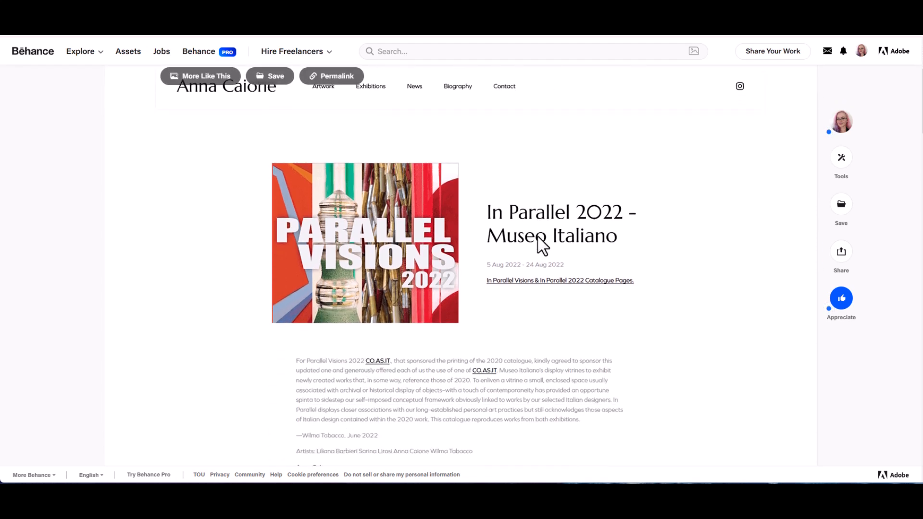
pyautogui.scroll(-14, 540, 237)
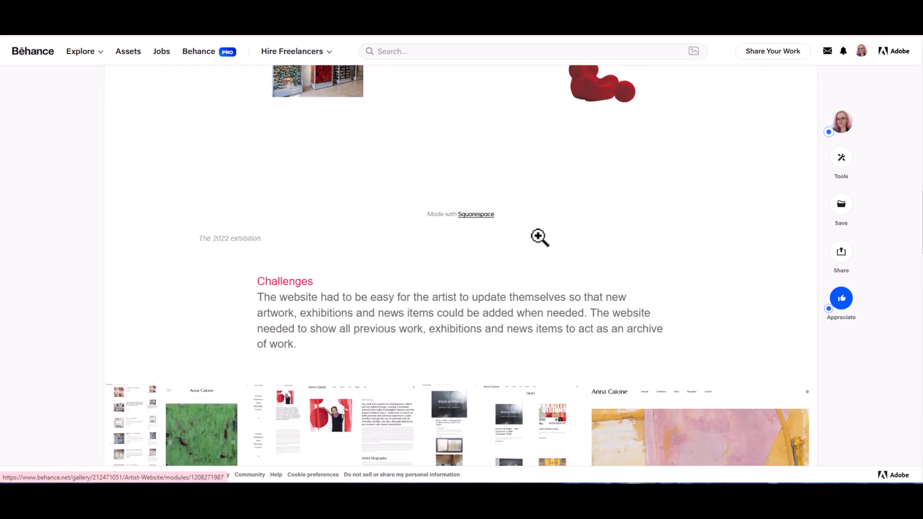
pyautogui.scroll(-15, 544, 245)
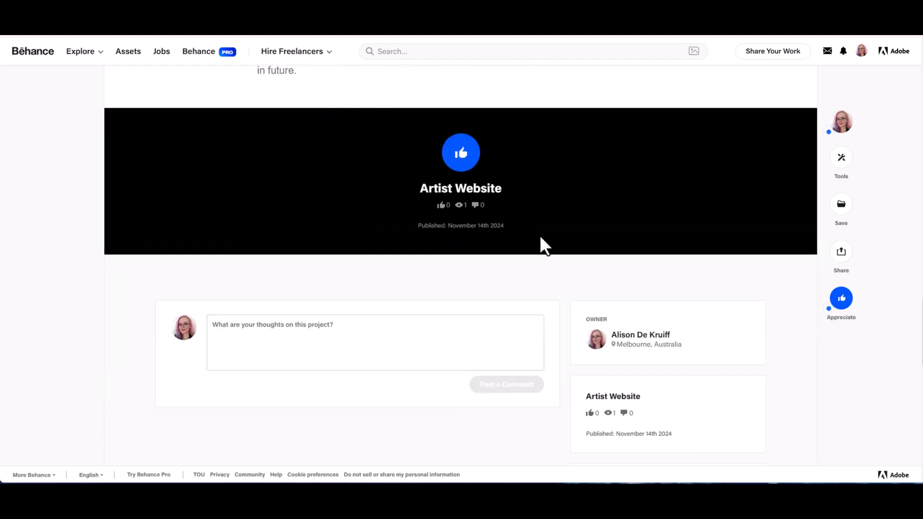
pyautogui.scroll(20, 542, 238)
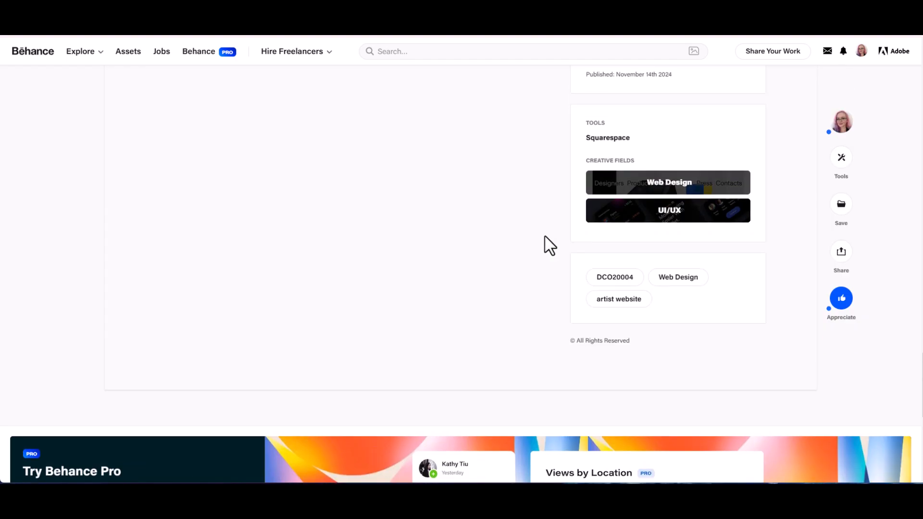
pyautogui.scroll(10, 547, 234)
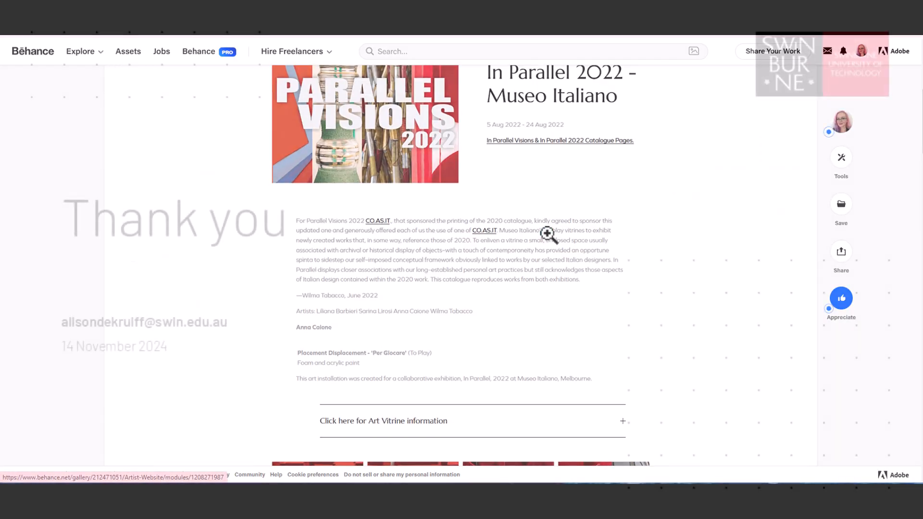